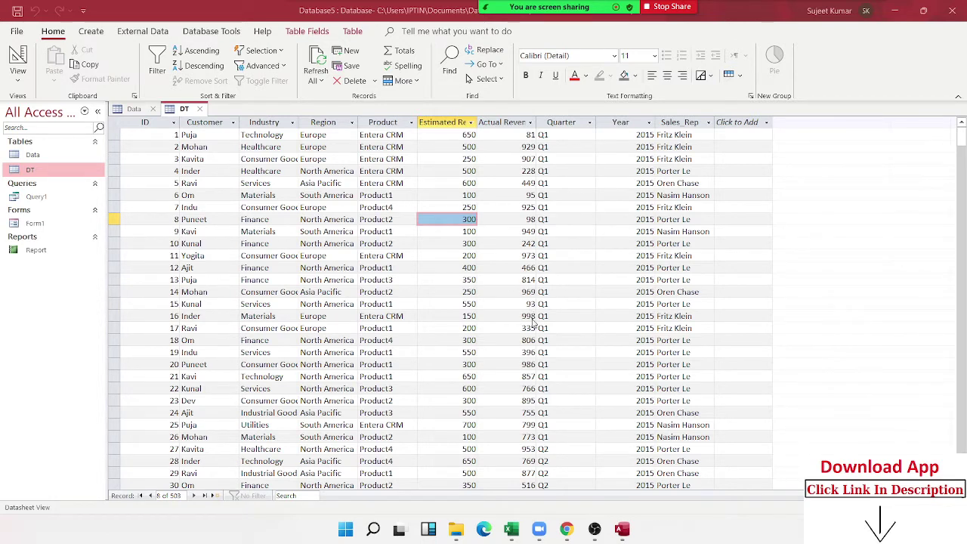
Open Query1 in Design View
{"action": "right_click", "coordinate": [21, 171]}
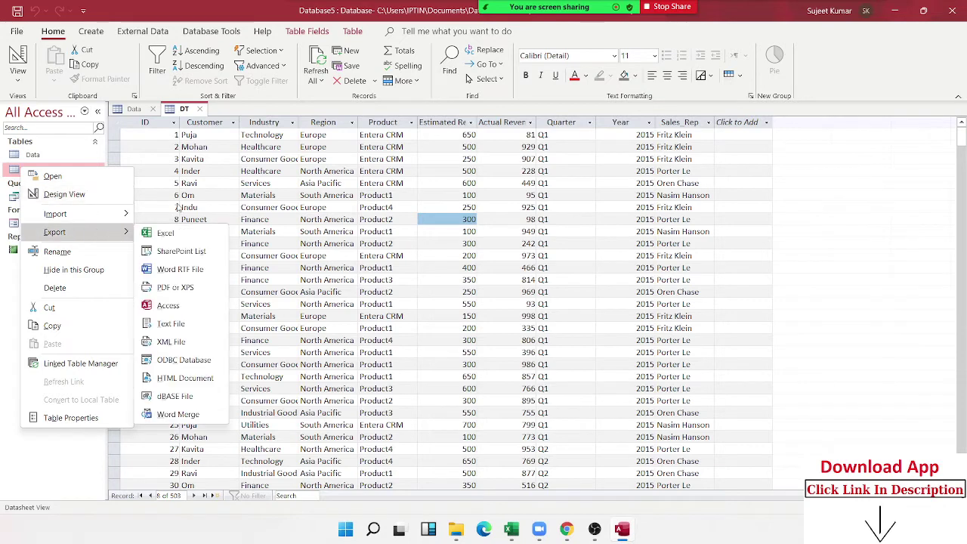
{"action": "left_click", "coordinate": [119, 131]}
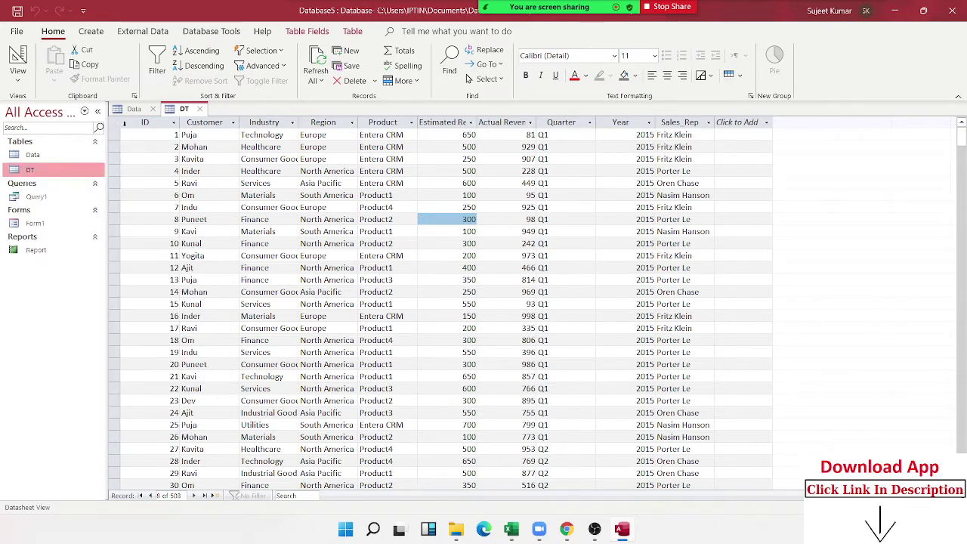
{"action": "left_click", "coordinate": [42, 197]}
{"action": "right_click", "coordinate": [44, 200]}
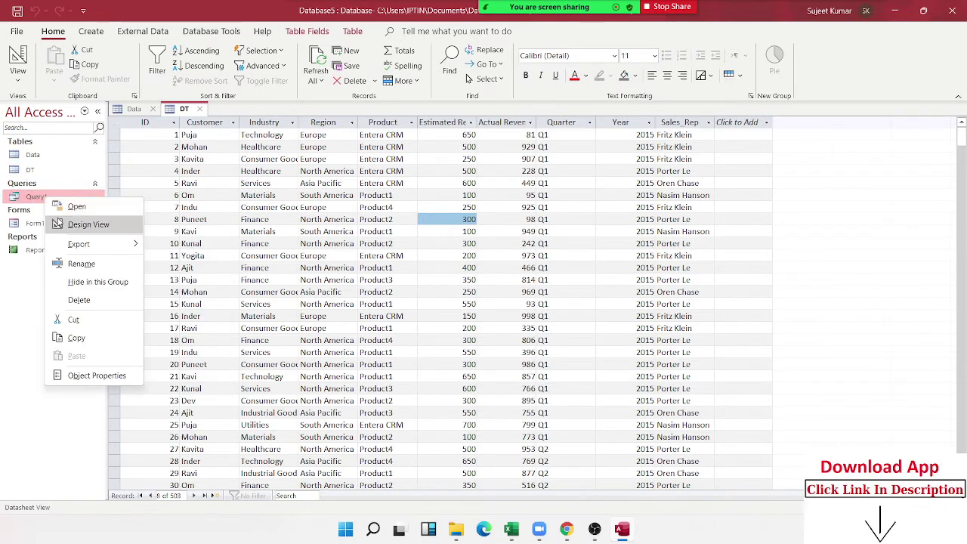
{"action": "left_click", "coordinate": [62, 224]}
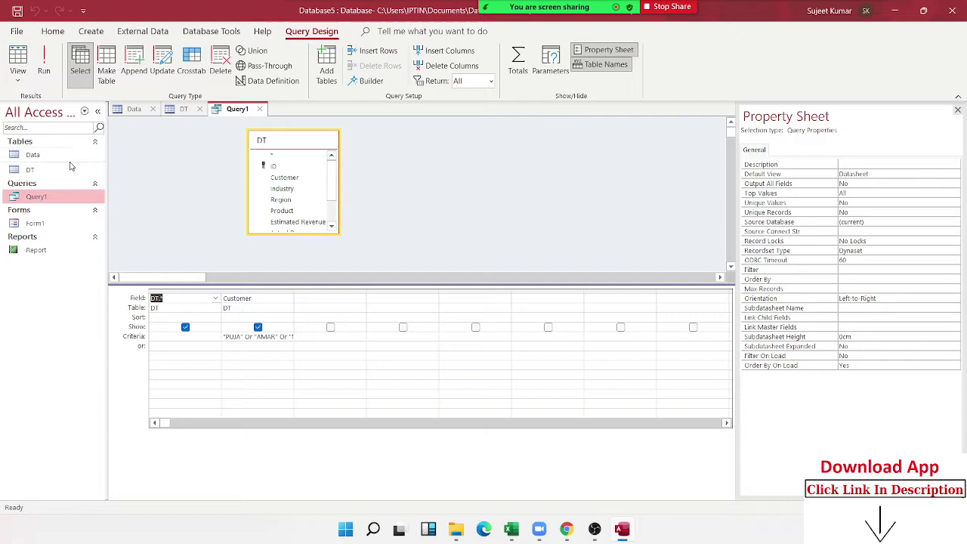
Delete the name criteria from the Customer column and remove the Customer field from the query grid
{"action": "left_click", "coordinate": [268, 300]}
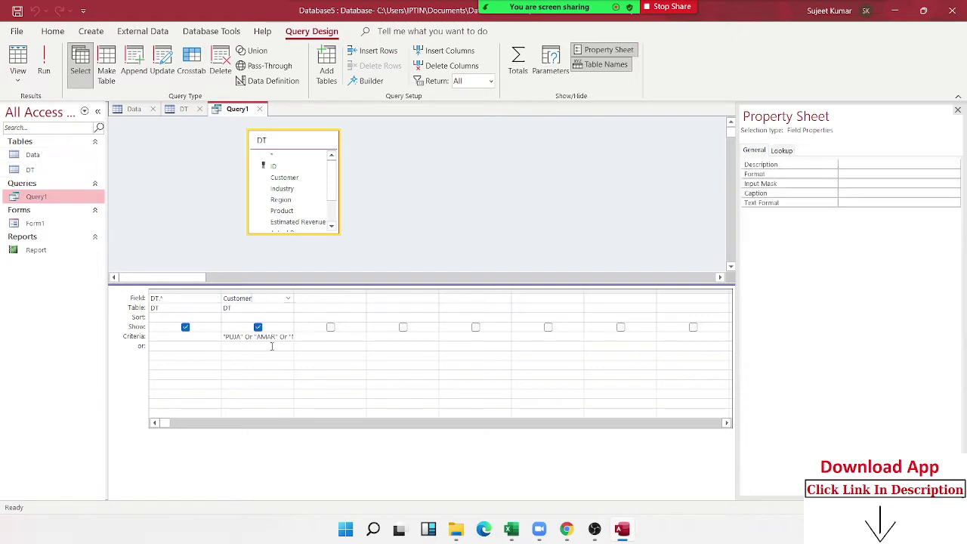
{"action": "left_click_drag", "start_coordinate": [223, 336], "coordinate": [378, 334]}
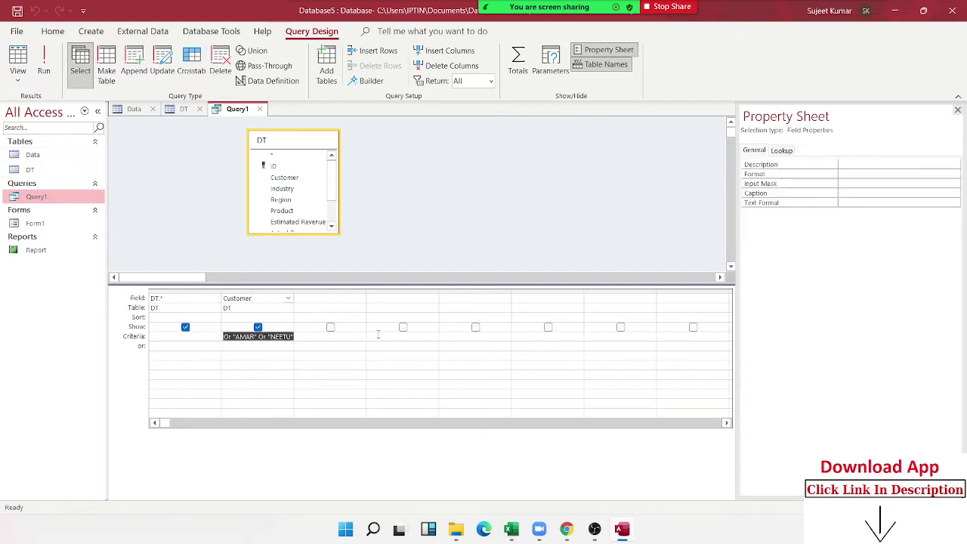
{"action": "key", "text": "Delete"}
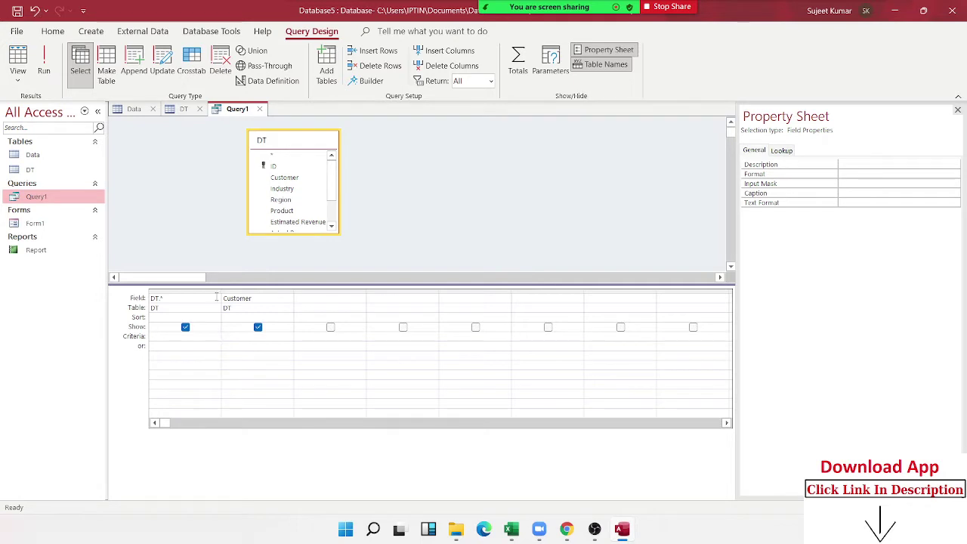
{"action": "double_click", "coordinate": [227, 298]}
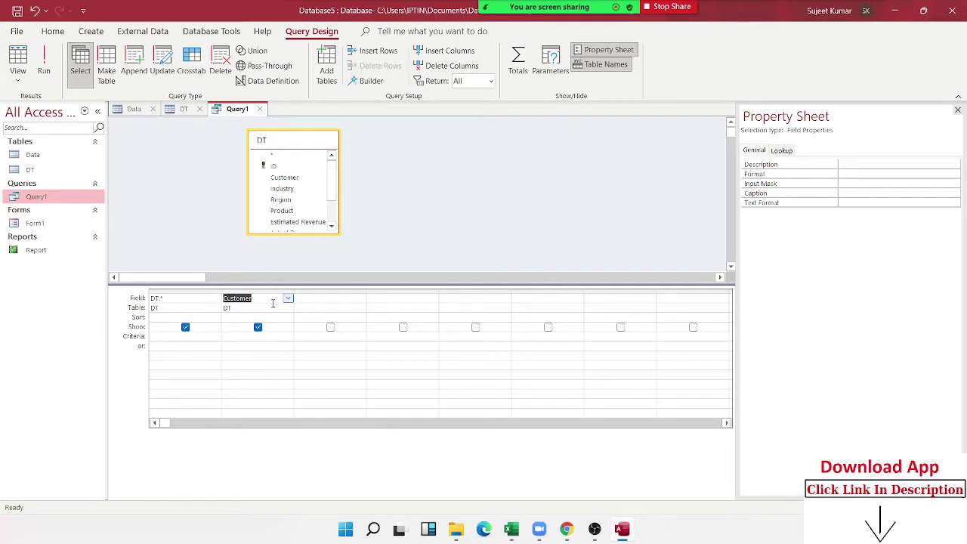
{"action": "key", "text": "Delete"}
{"action": "key", "text": "Down"}
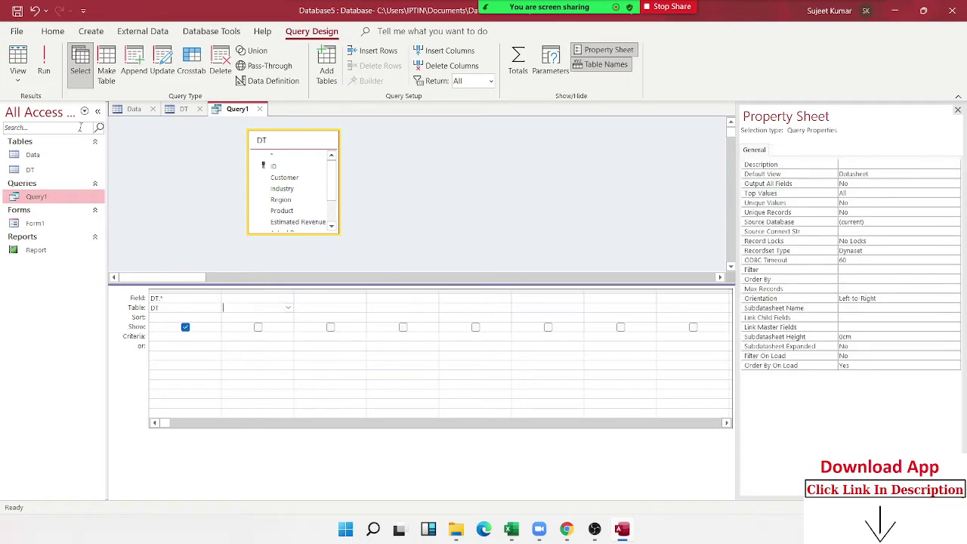
Examine the Data and DT tables, looking through the Quarter values in the DT records
{"action": "double_click", "coordinate": [65, 155]}
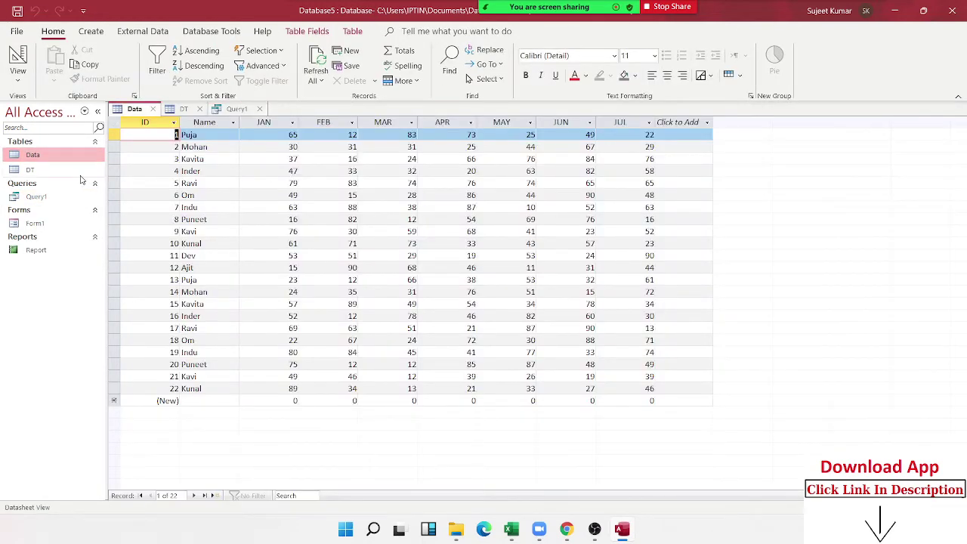
{"action": "double_click", "coordinate": [68, 170]}
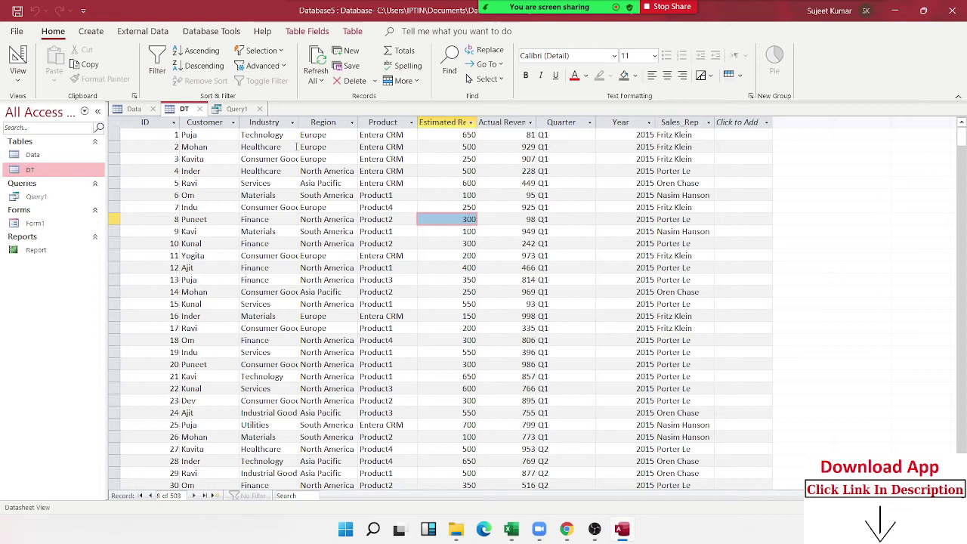
{"action": "left_click", "coordinate": [385, 122]}
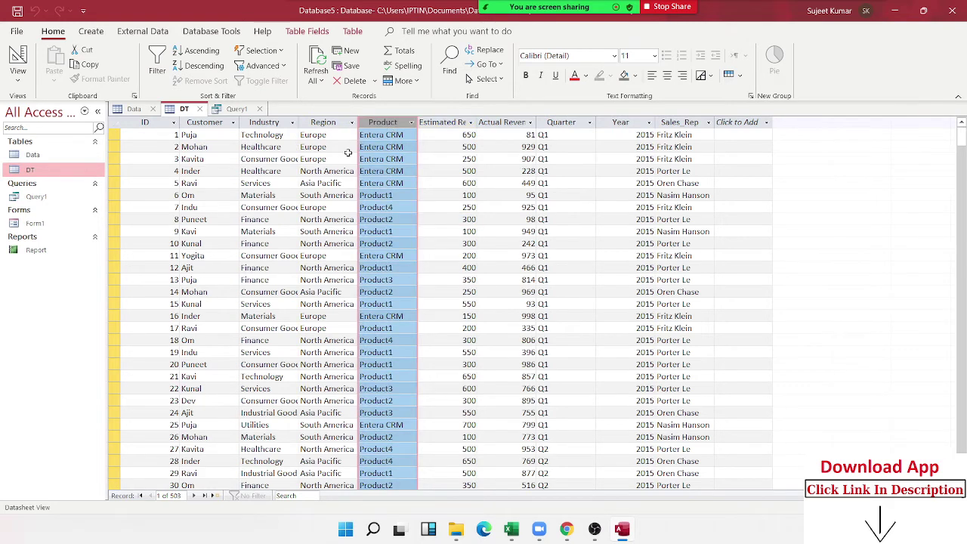
{"action": "left_click", "coordinate": [561, 122]}
{"action": "left_click", "coordinate": [559, 134]}
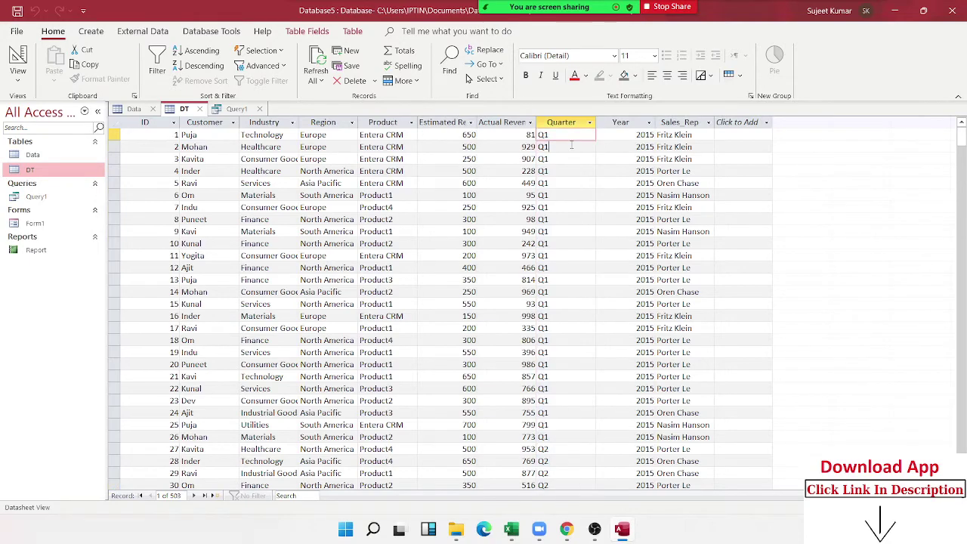
{"action": "key", "text": "Down"}
{"action": "key", "text": "Down"}
{"action": "key", "text": "Down"}
{"action": "key", "text": "Down"}
{"action": "key", "text": "Down"}
{"action": "key", "text": "Down"}
{"action": "key", "text": "Down"}
{"action": "key", "text": "Down"}
{"action": "key", "text": "Down"}
{"action": "key", "text": "Down"}
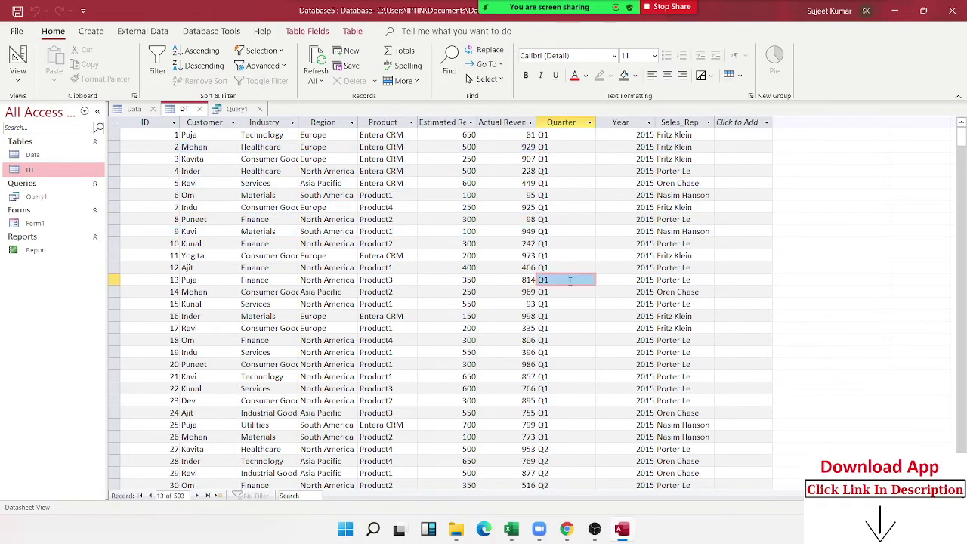
{"action": "scroll", "coordinate": [568, 302], "scroll_direction": "down", "scroll_amount": 13}
{"action": "scroll", "coordinate": [567, 316], "scroll_direction": "down", "scroll_amount": 12}
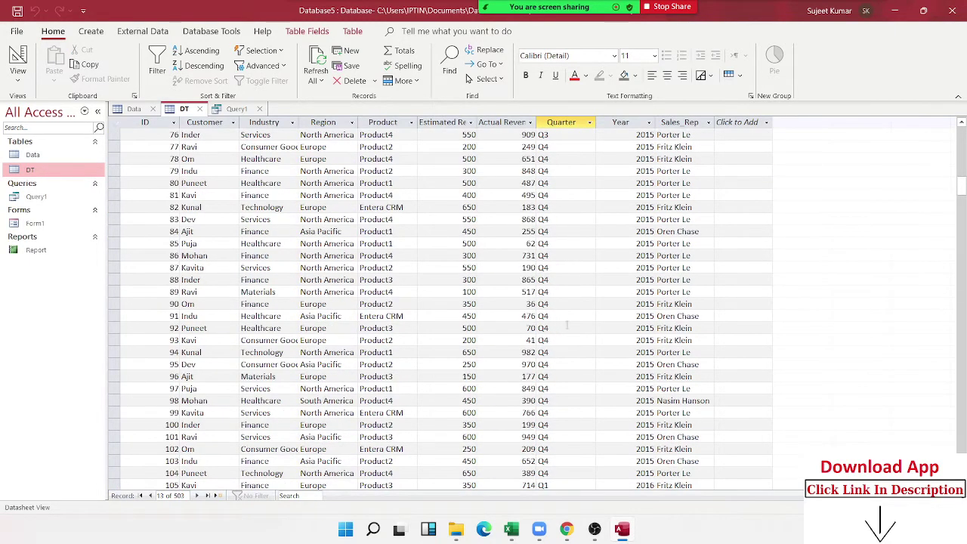
{"action": "scroll", "coordinate": [533, 250], "scroll_direction": "up", "scroll_amount": 20}
{"action": "scroll", "coordinate": [533, 249], "scroll_direction": "up", "scroll_amount": 5}
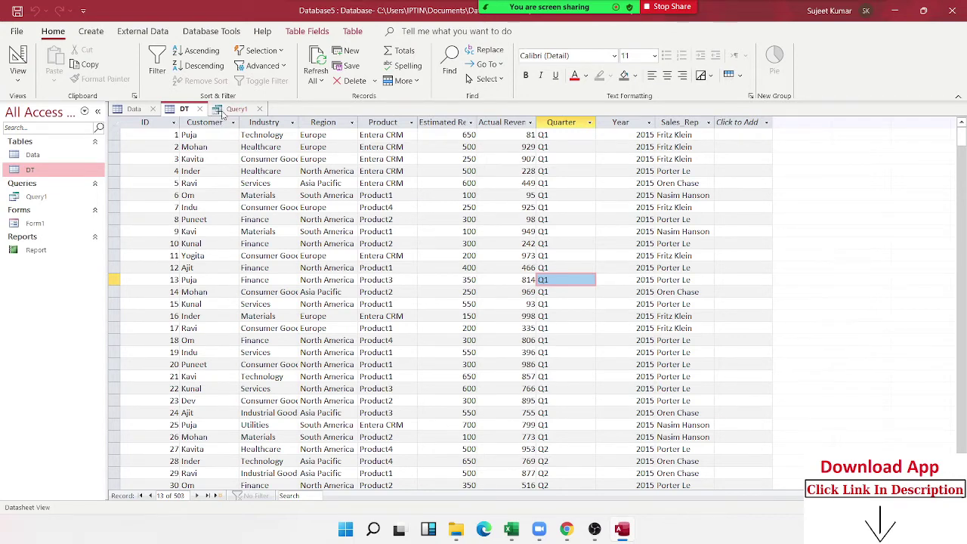
Start a calculated field in Query1's first empty column with the text Q:left
{"action": "left_click", "coordinate": [218, 109]}
{"action": "left_click", "coordinate": [275, 296]}
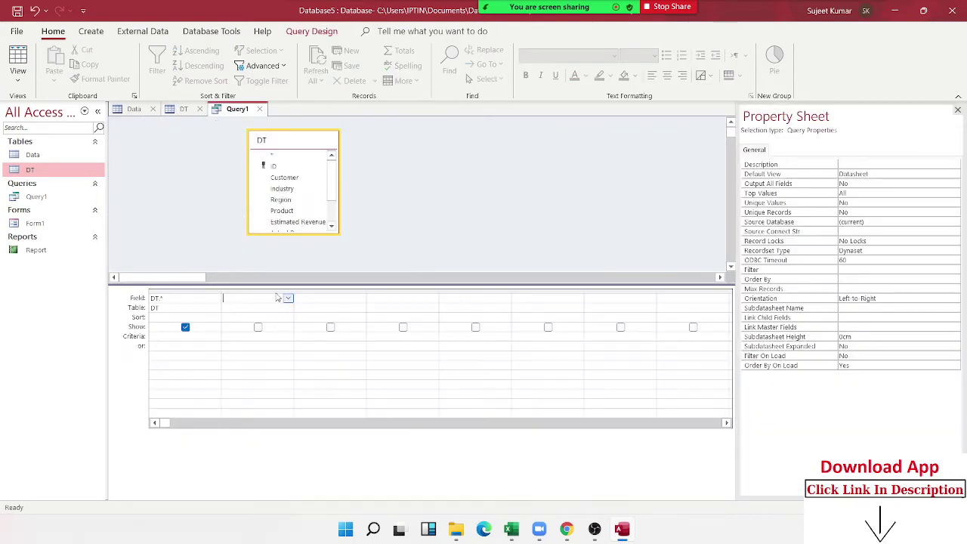
{"action": "left_click_drag", "start_coordinate": [333, 170], "coordinate": [333, 238]}
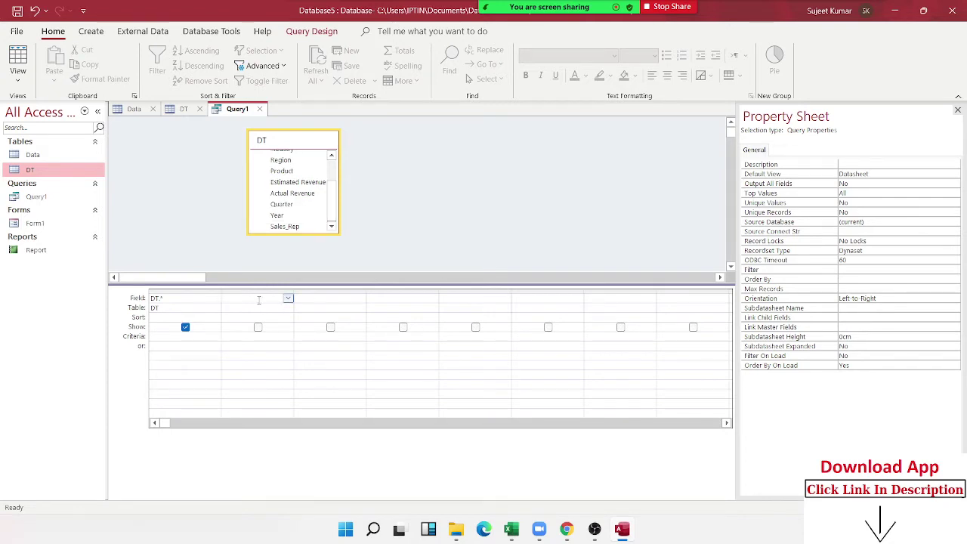
{"action": "type", "text": "Q"}
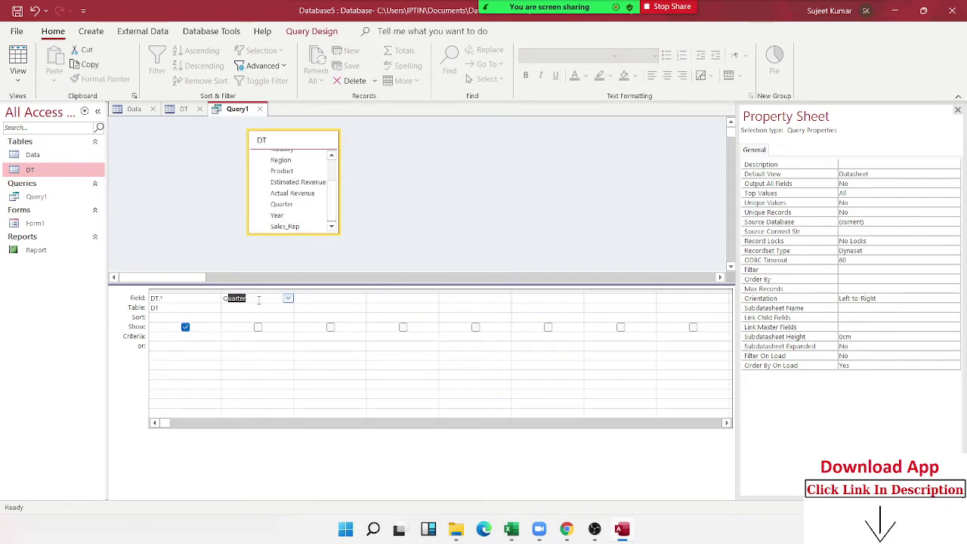
{"action": "key", "text": "BackSpace"}
{"action": "type", "text": ":left"}
Change the calculated field's expression in the Zoom box to Q:right([Quarter],1)
{"action": "right_click", "coordinate": [258, 300]}
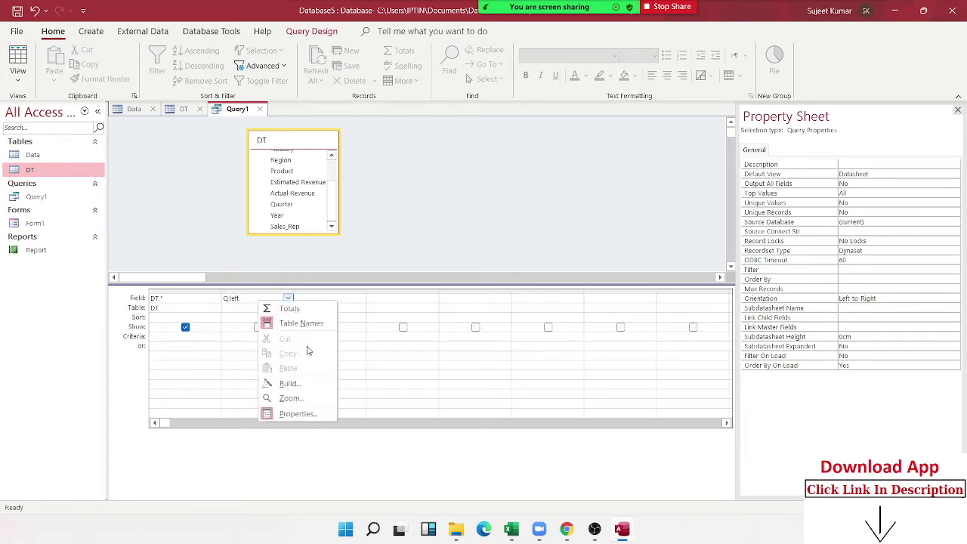
{"action": "left_click", "coordinate": [299, 401]}
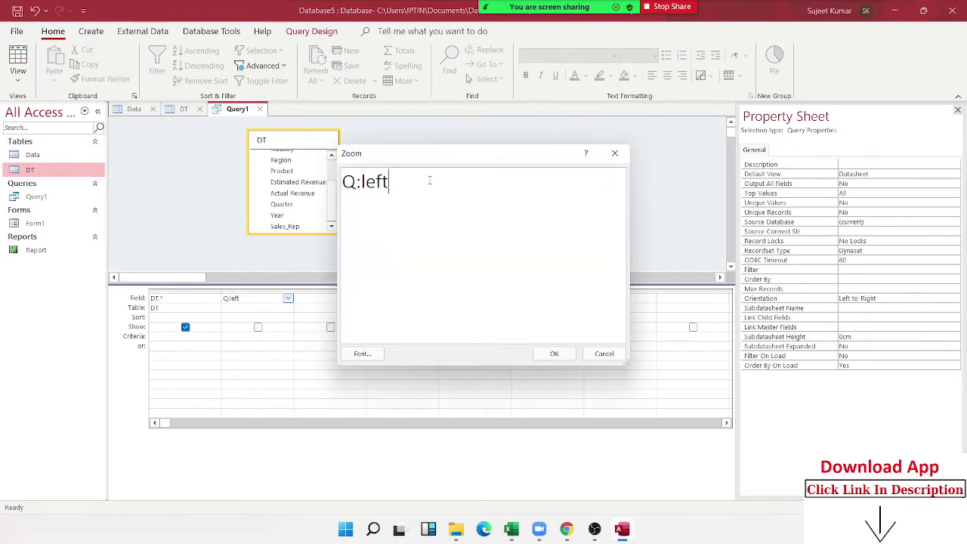
{"action": "key", "text": "BackSpace"}
{"action": "key", "text": "BackSpace"}
{"action": "key", "text": "BackSpace"}
{"action": "key", "text": "BackSpace"}
{"action": "type", "text": "right([Q"}
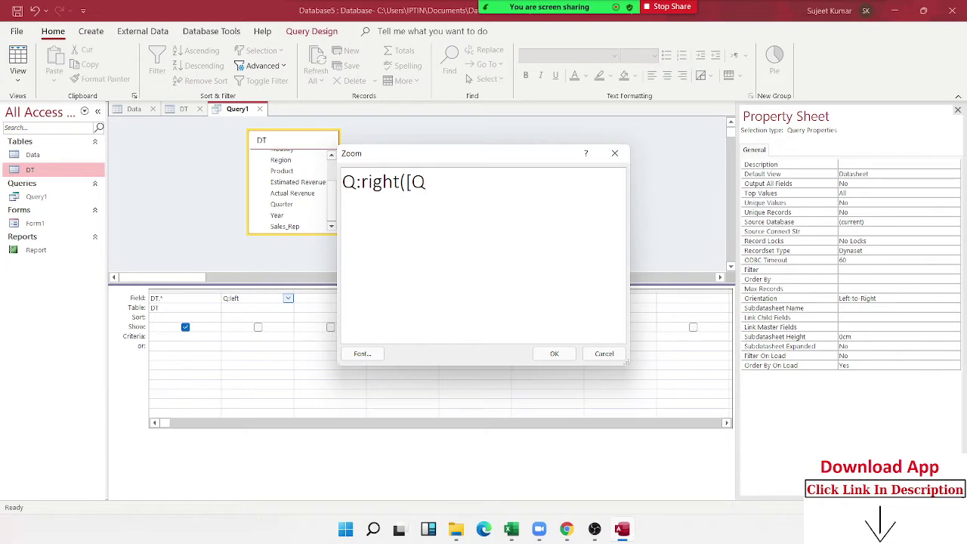
{"action": "type", "text": "uarter],1)"}
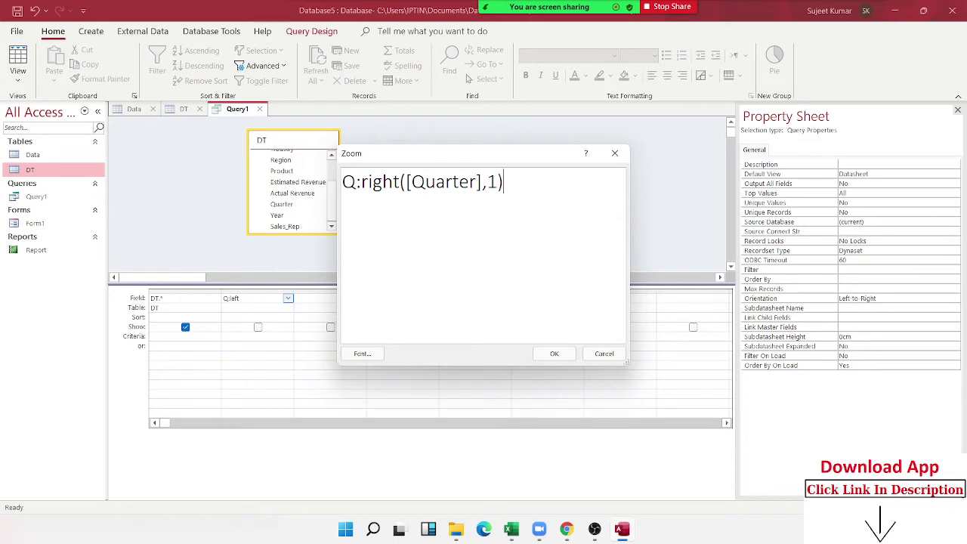
{"action": "left_click", "coordinate": [559, 354]}
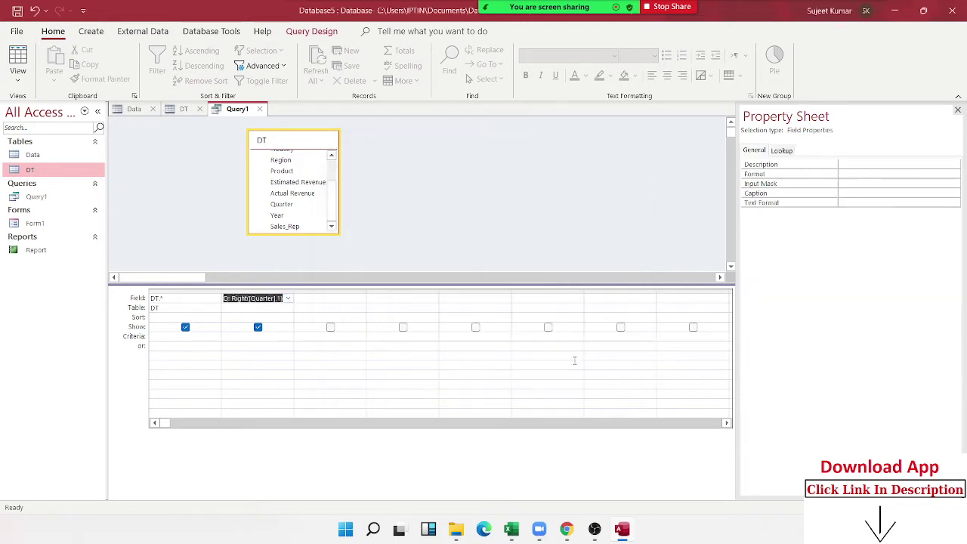
Save and close Query1, and run it to compare the Q column with the Quarter values
{"action": "left_click", "coordinate": [261, 109]}
{"action": "left_click", "coordinate": [440, 296]}
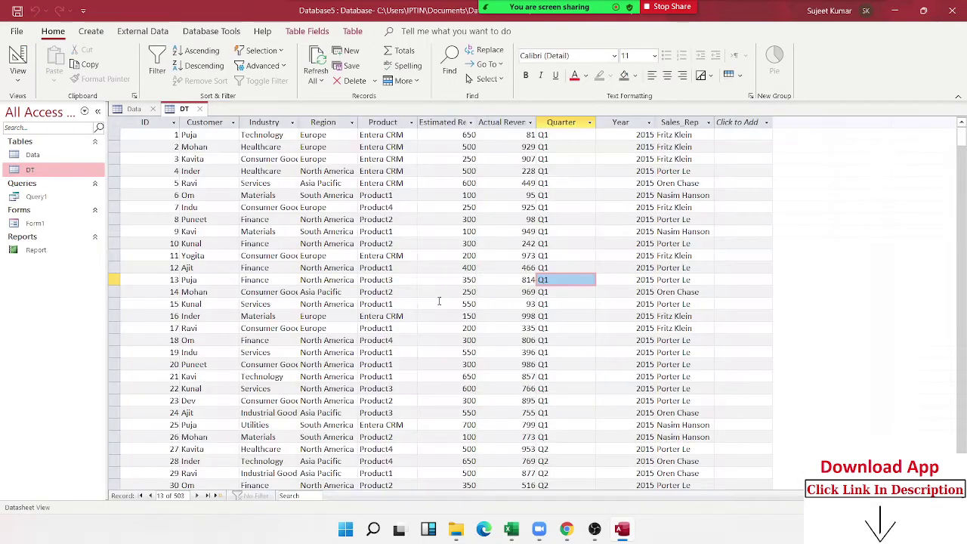
{"action": "double_click", "coordinate": [35, 196]}
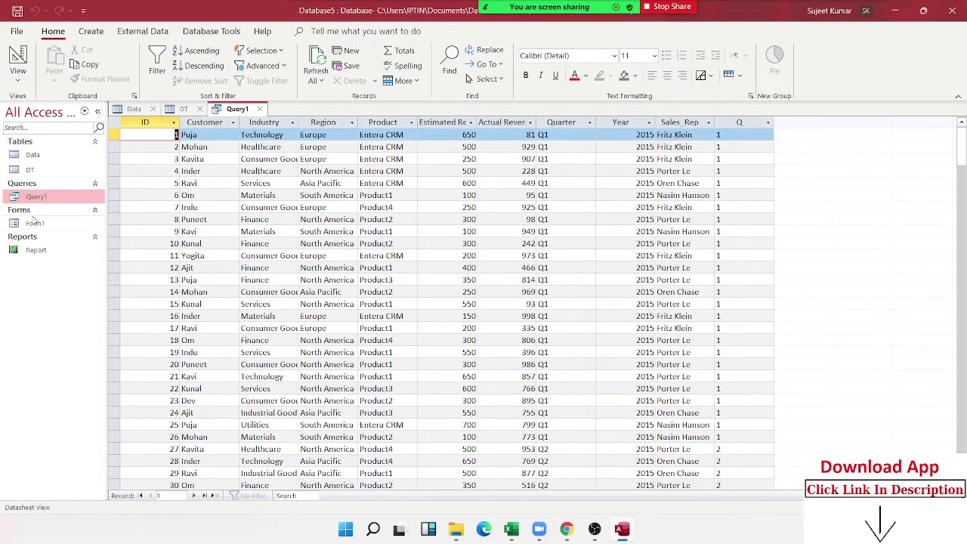
{"action": "left_click", "coordinate": [733, 146]}
{"action": "scroll", "coordinate": [741, 254], "scroll_direction": "down", "scroll_amount": 9}
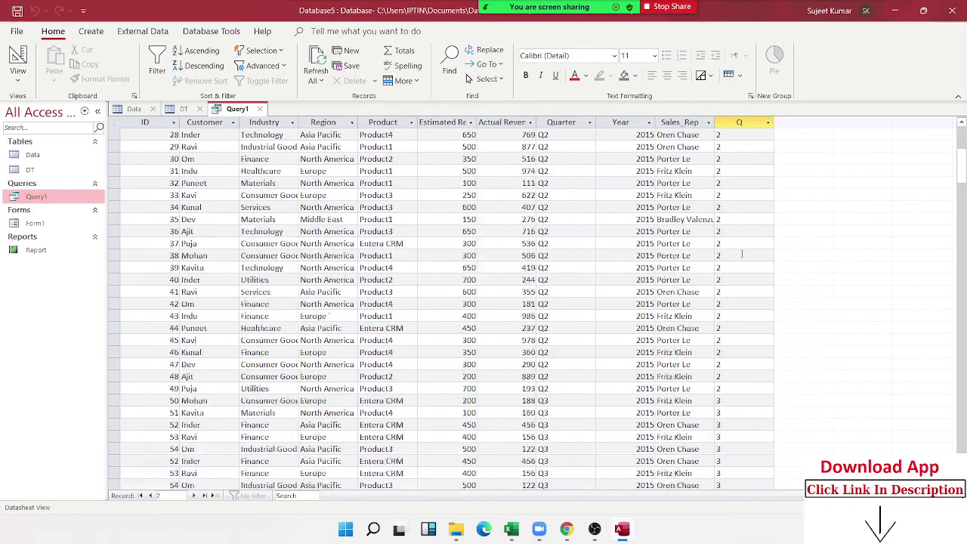
{"action": "scroll", "coordinate": [742, 253], "scroll_direction": "down", "scroll_amount": 20}
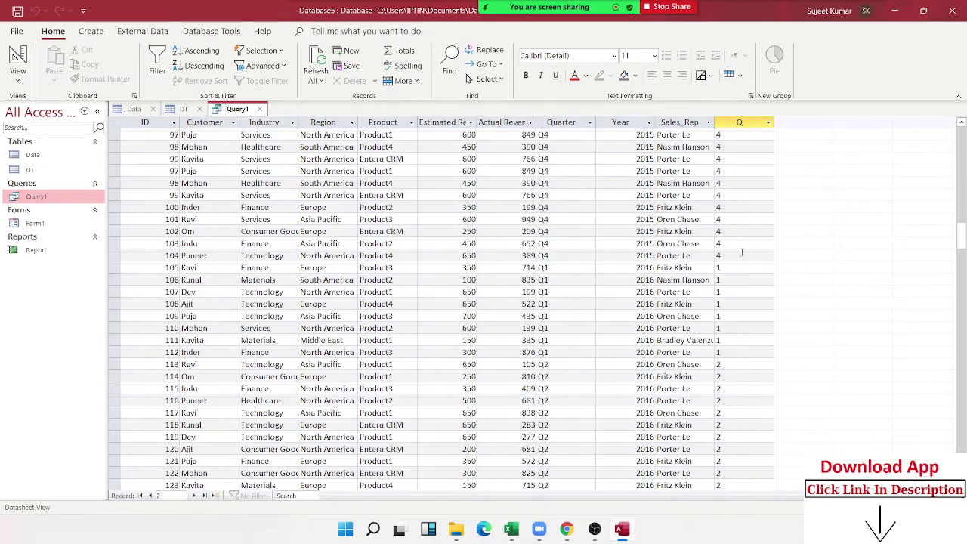
{"action": "scroll", "coordinate": [742, 254], "scroll_direction": "up", "scroll_amount": 20}
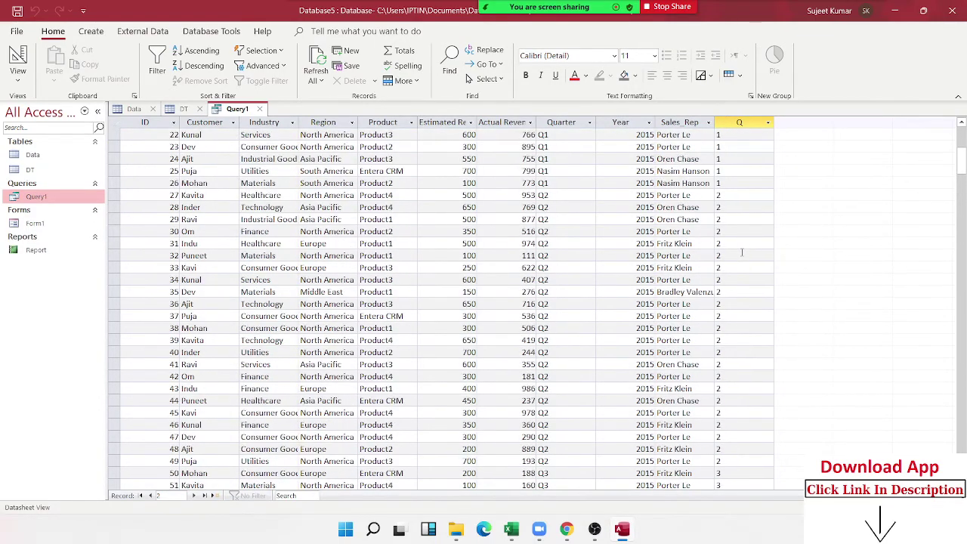
{"action": "scroll", "coordinate": [742, 254], "scroll_direction": "up", "scroll_amount": 7}
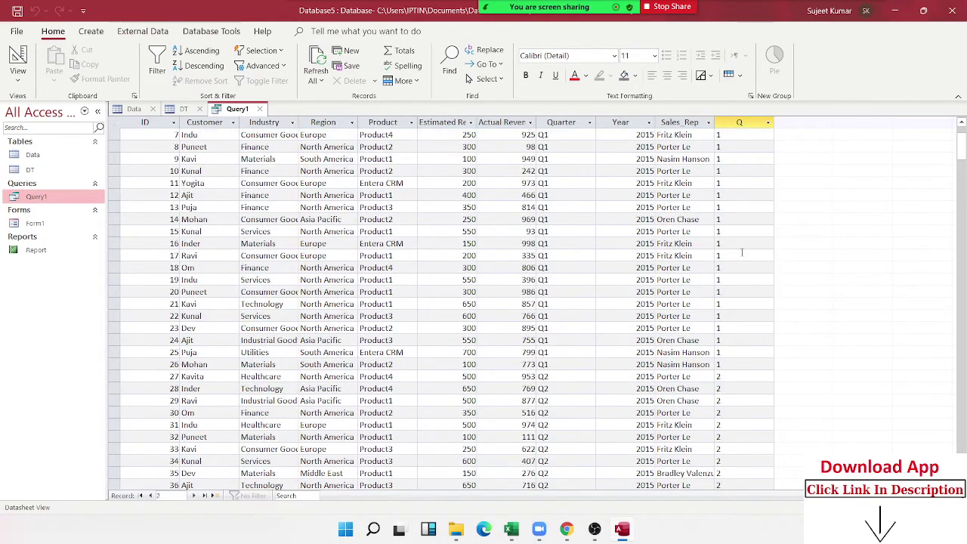
Reopen Query1 in Design View and review the parts of the Q expression in the Zoom box
{"action": "right_click", "coordinate": [65, 201]}
{"action": "left_click", "coordinate": [101, 227]}
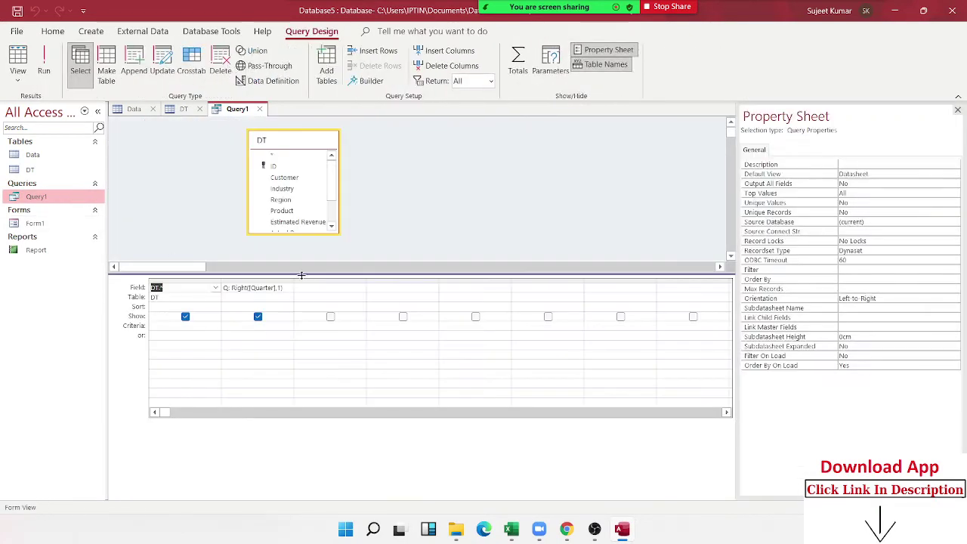
{"action": "right_click", "coordinate": [276, 288]}
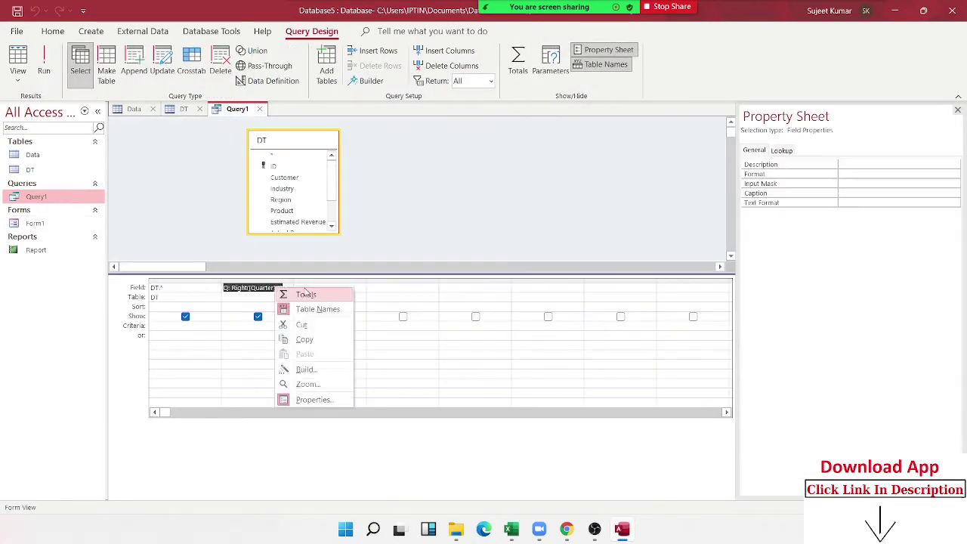
{"action": "left_click", "coordinate": [317, 384]}
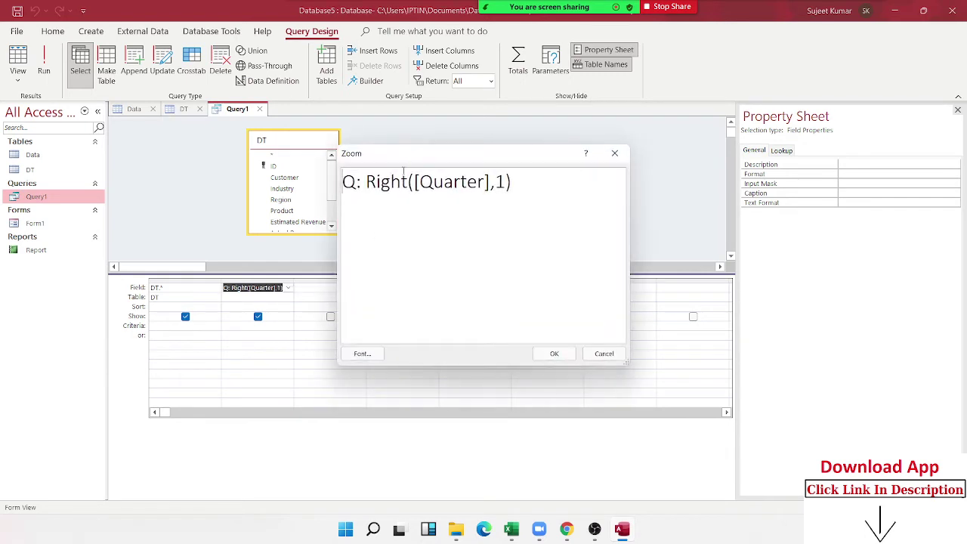
{"action": "left_click_drag", "start_coordinate": [342, 181], "coordinate": [356, 181]}
{"action": "key", "text": "Right"}
{"action": "key", "text": "Right"}
{"action": "key", "text": "Right"}
{"action": "left_click_drag", "start_coordinate": [491, 182], "coordinate": [414, 183]}
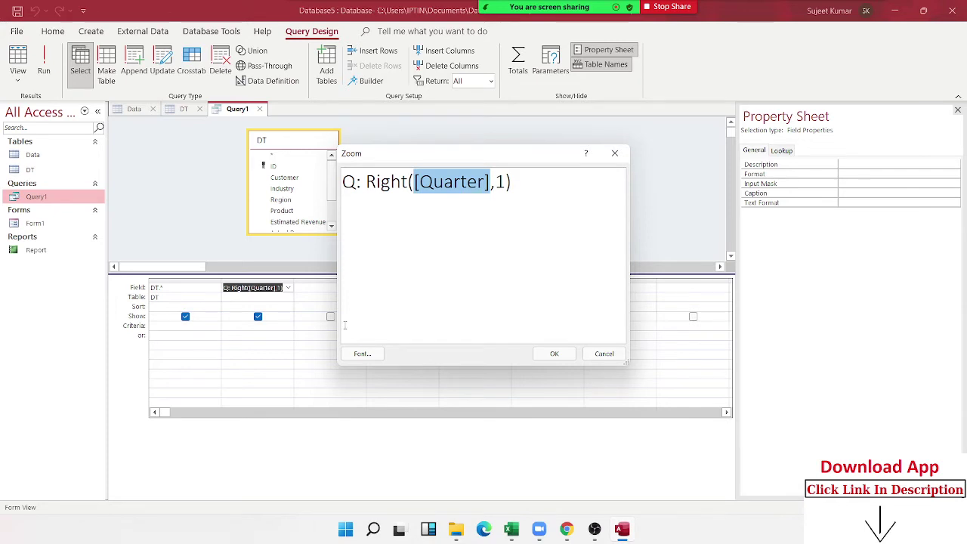
{"action": "left_click", "coordinate": [553, 354]}
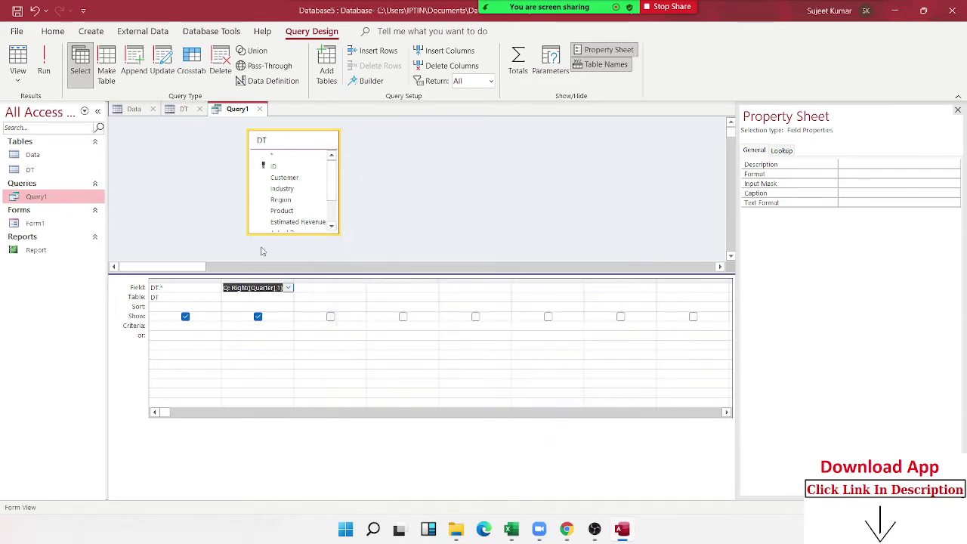
Save and close Query1, and look through the records of the DT table
{"action": "left_click", "coordinate": [259, 108]}
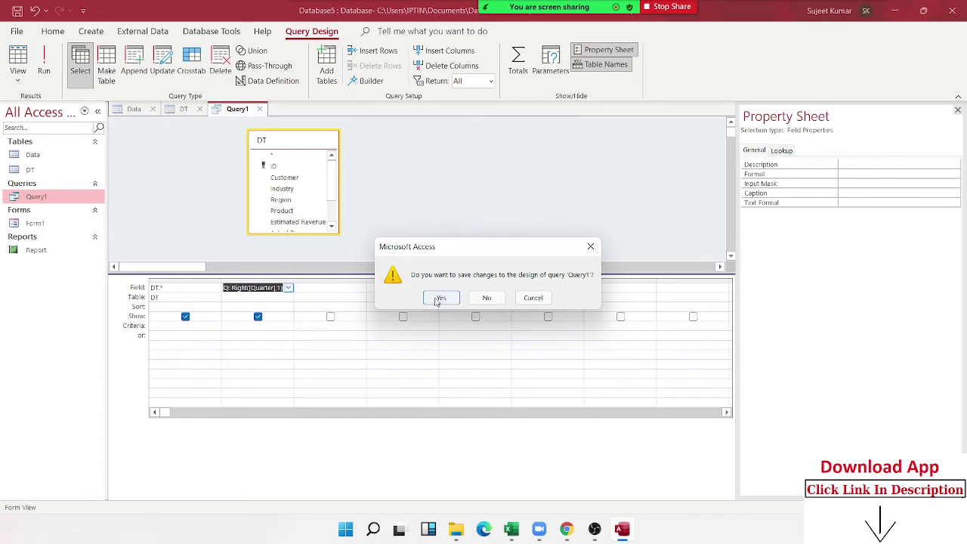
{"action": "left_click", "coordinate": [438, 299]}
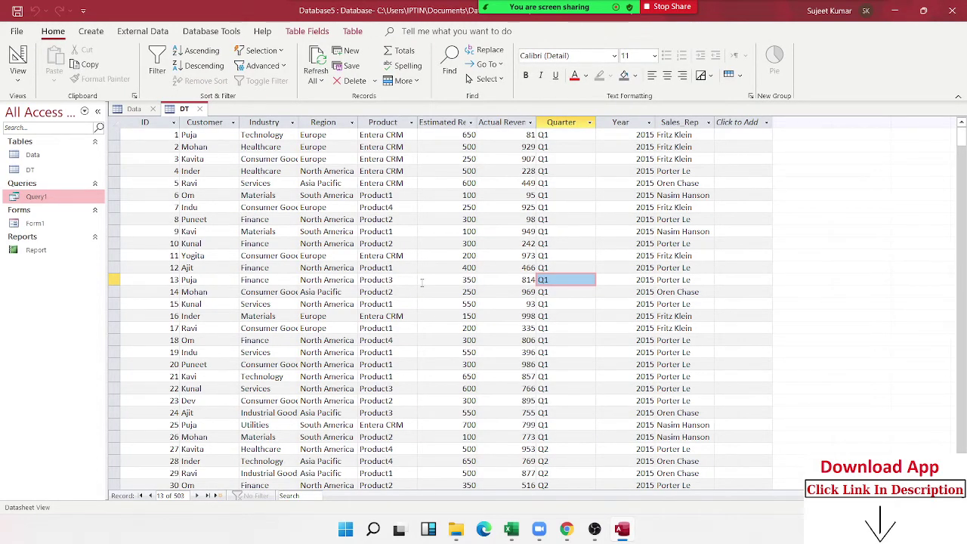
{"action": "scroll", "coordinate": [420, 294], "scroll_direction": "down", "scroll_amount": 3}
{"action": "scroll", "coordinate": [423, 269], "scroll_direction": "down", "scroll_amount": 3}
{"action": "scroll", "coordinate": [423, 269], "scroll_direction": "up", "scroll_amount": 6}
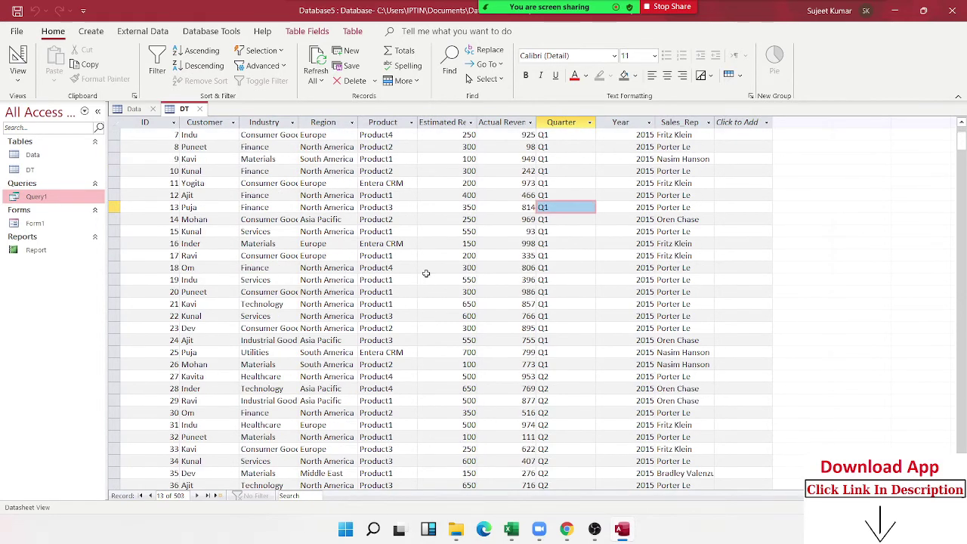
Examine the DT table's Product column, comparing the two words of Entera CRM with the single-word product names
{"action": "left_click", "coordinate": [384, 123]}
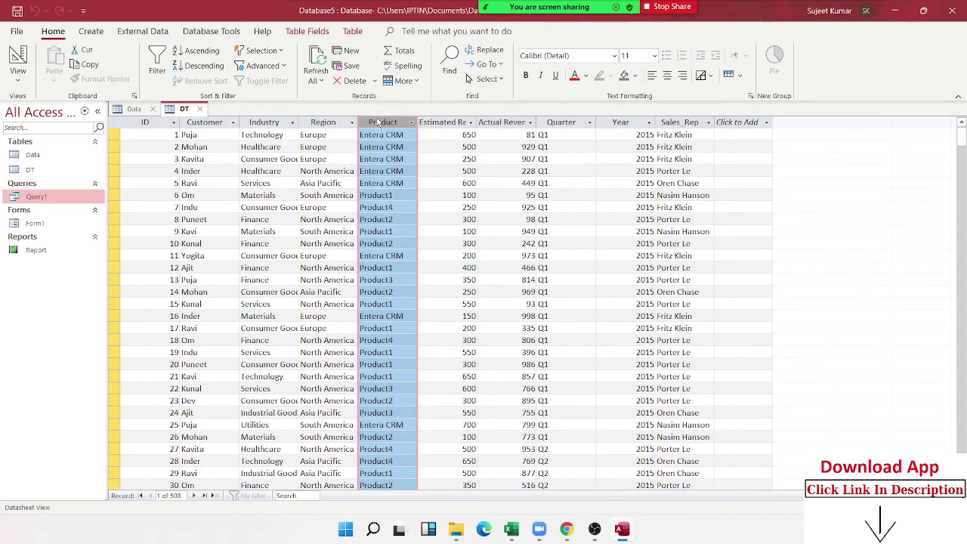
{"action": "left_click", "coordinate": [382, 135]}
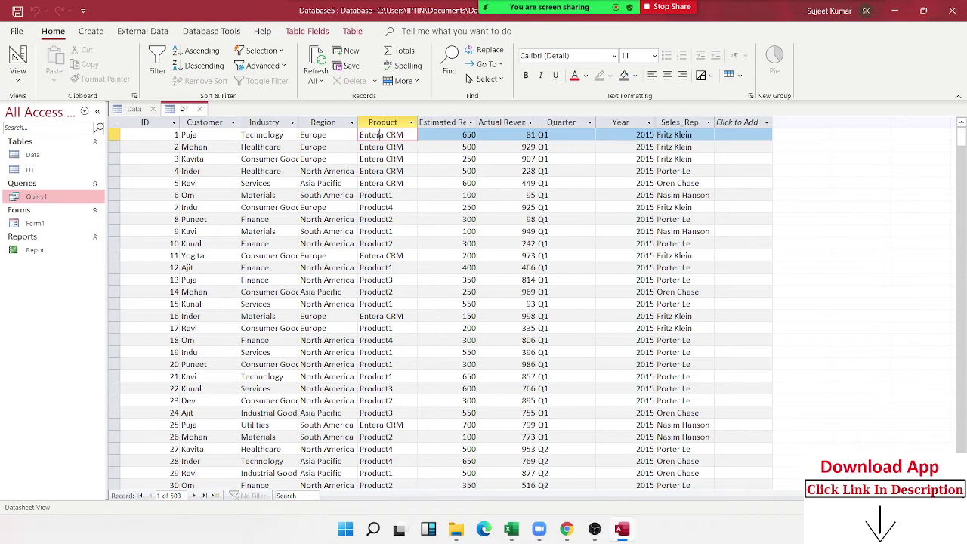
{"action": "double_click", "coordinate": [372, 134]}
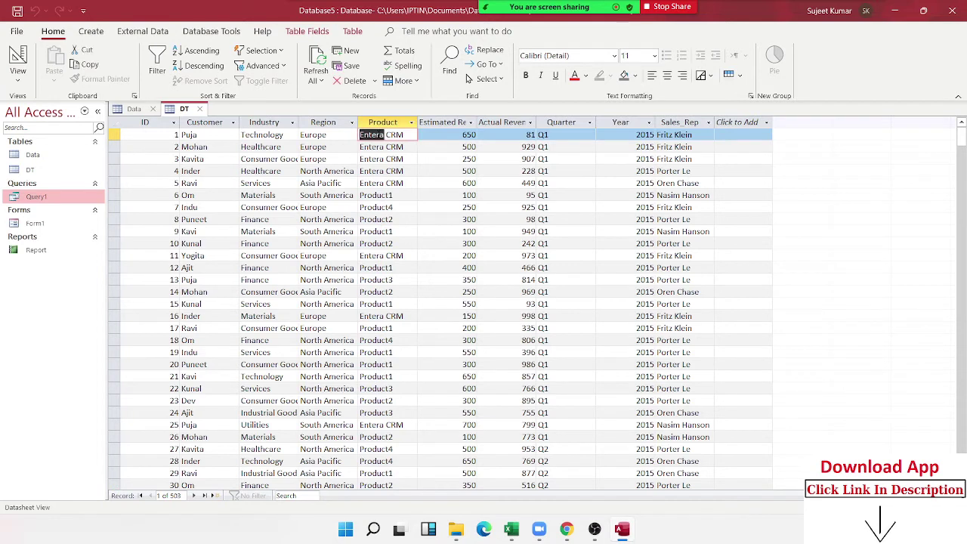
{"action": "double_click", "coordinate": [394, 135]}
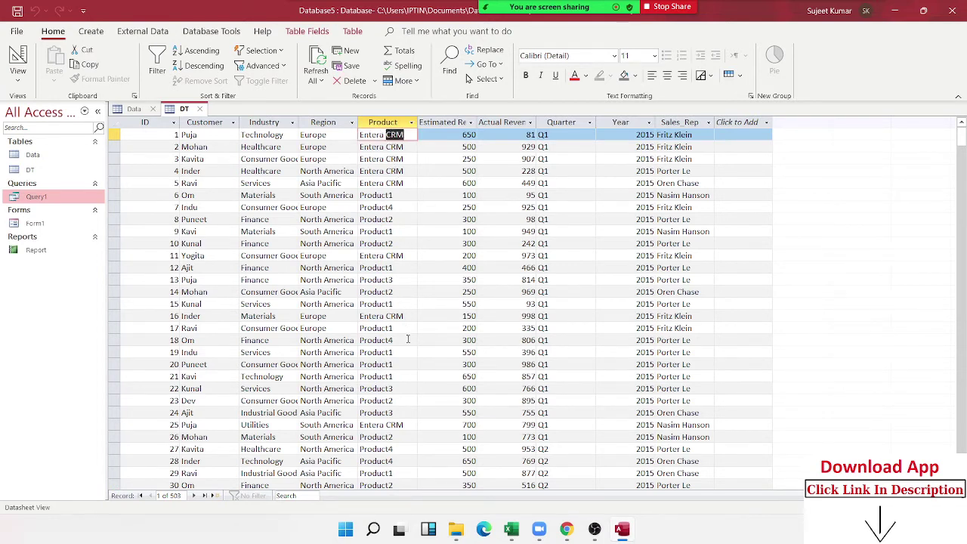
{"action": "left_click", "coordinate": [409, 232]}
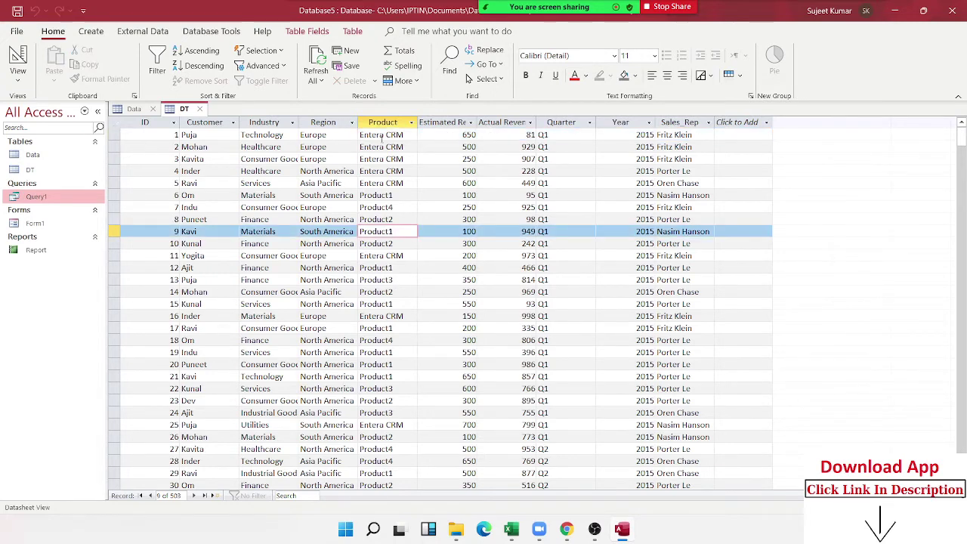
{"action": "scroll", "coordinate": [416, 280], "scroll_direction": "down", "scroll_amount": 15}
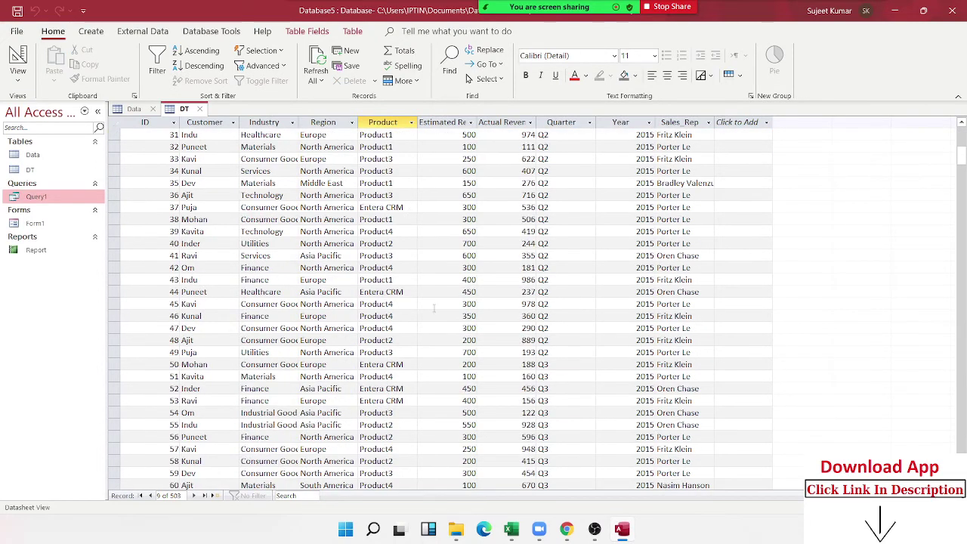
{"action": "scroll", "coordinate": [430, 334], "scroll_direction": "down", "scroll_amount": 5}
{"action": "scroll", "coordinate": [416, 325], "scroll_direction": "up", "scroll_amount": 19}
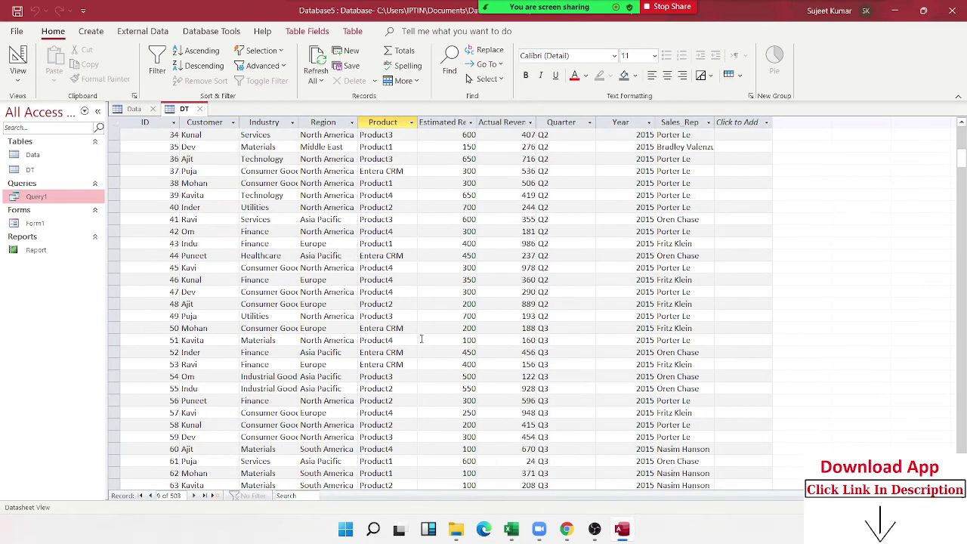
{"action": "left_click", "coordinate": [382, 125]}
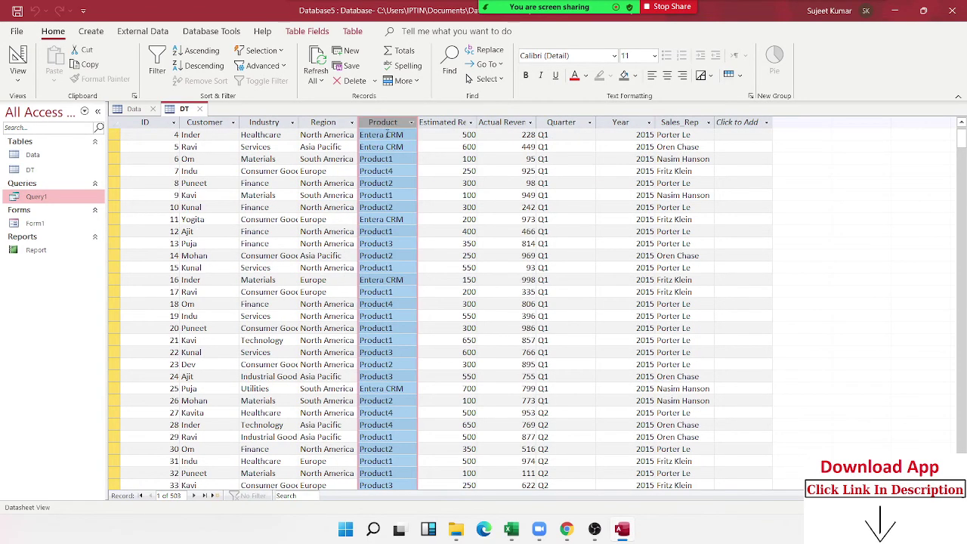
{"action": "left_click", "coordinate": [386, 157]}
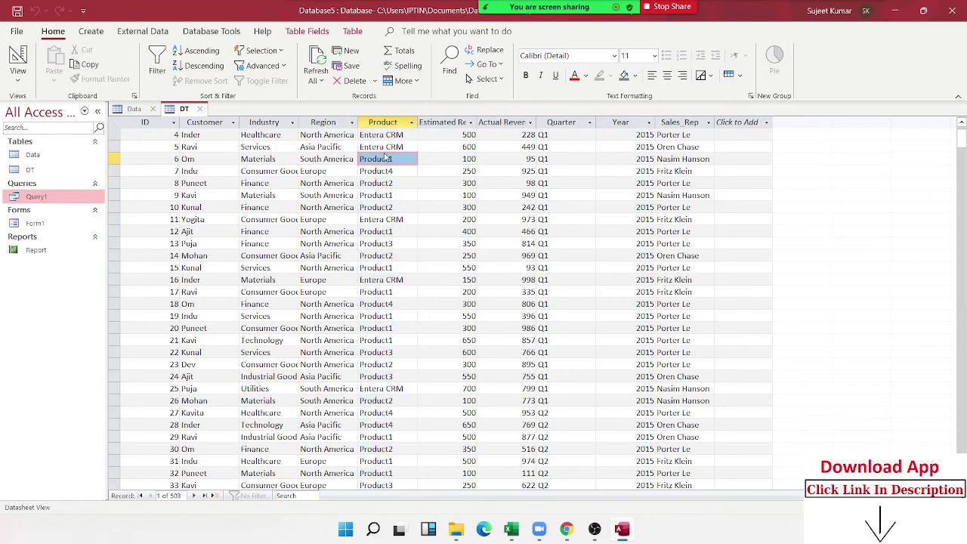
Reopen Query1 in Design View and start a calculated field in the next empty column's Zoom box with PR:right([Product
{"action": "right_click", "coordinate": [42, 200]}
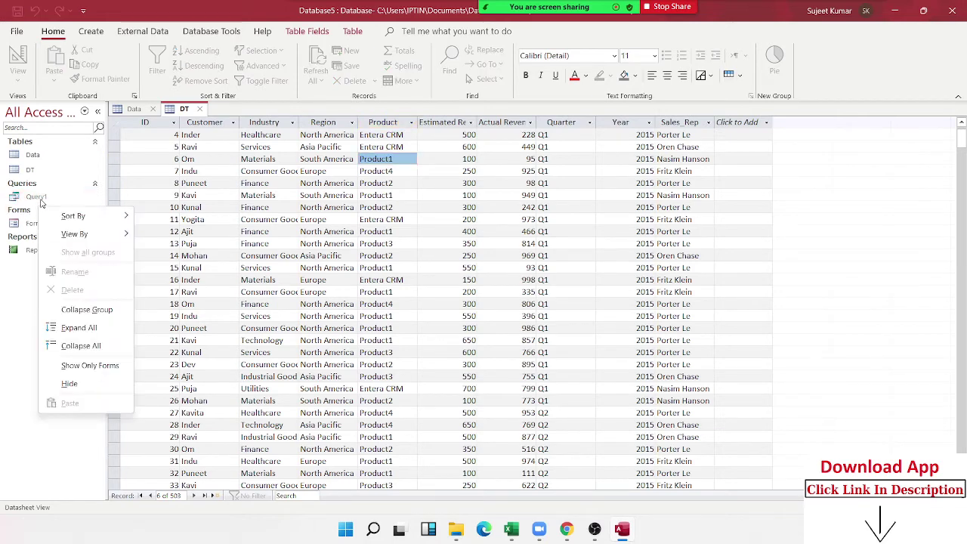
{"action": "left_click", "coordinate": [83, 226]}
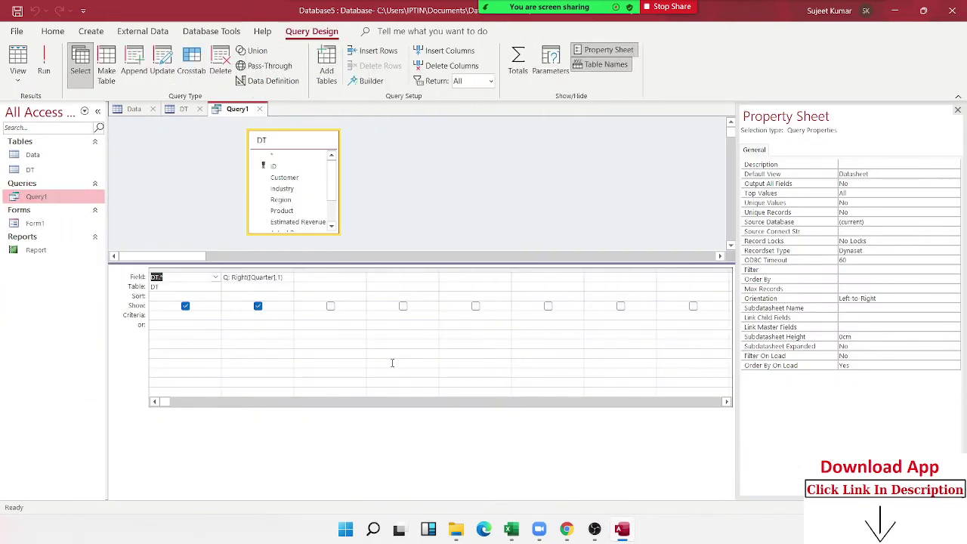
{"action": "right_click", "coordinate": [325, 276]}
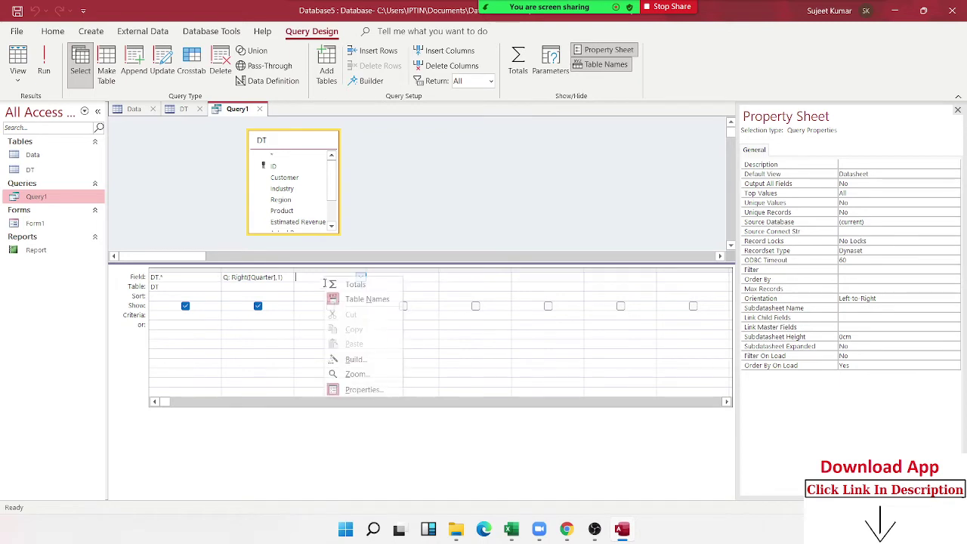
{"action": "left_click", "coordinate": [356, 374]}
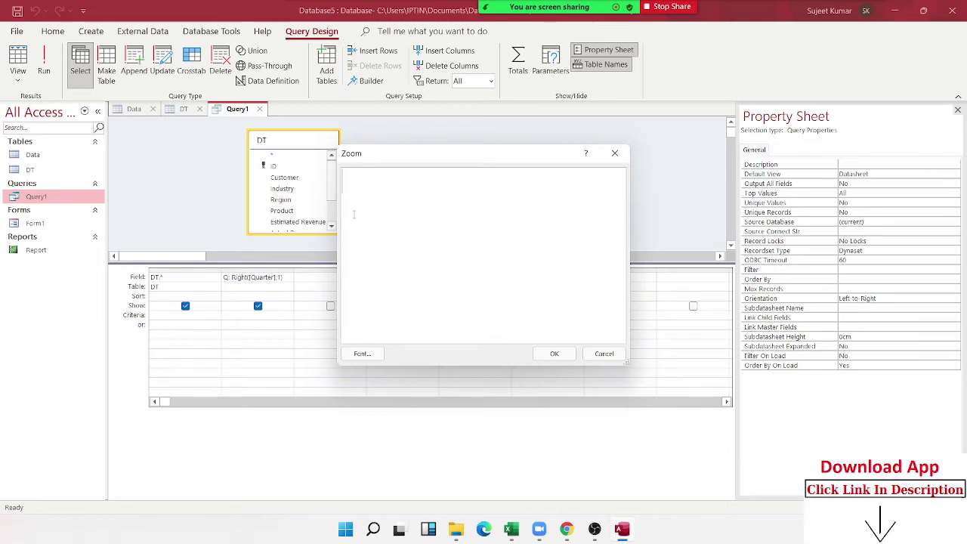
{"action": "type", "text": "PR:right("}
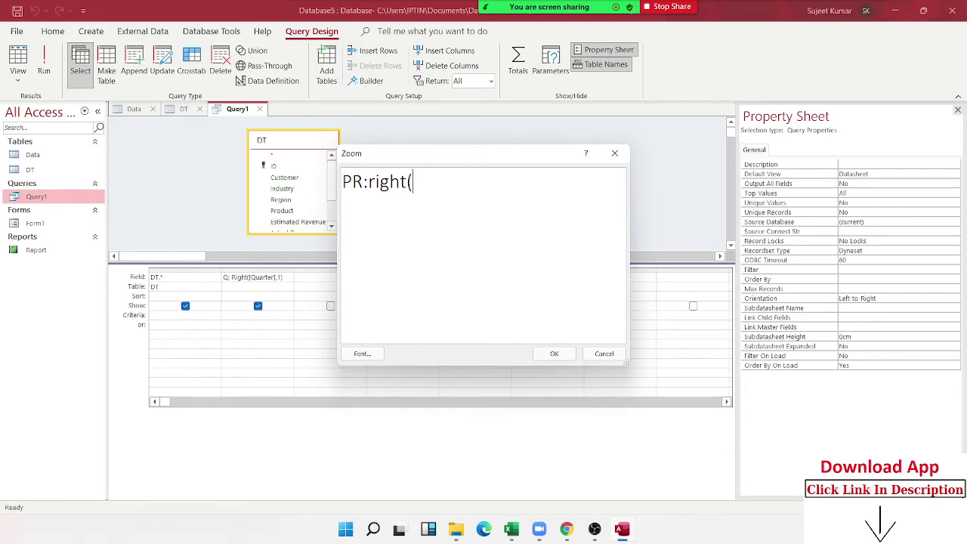
{"action": "type", "text": "[Product"}
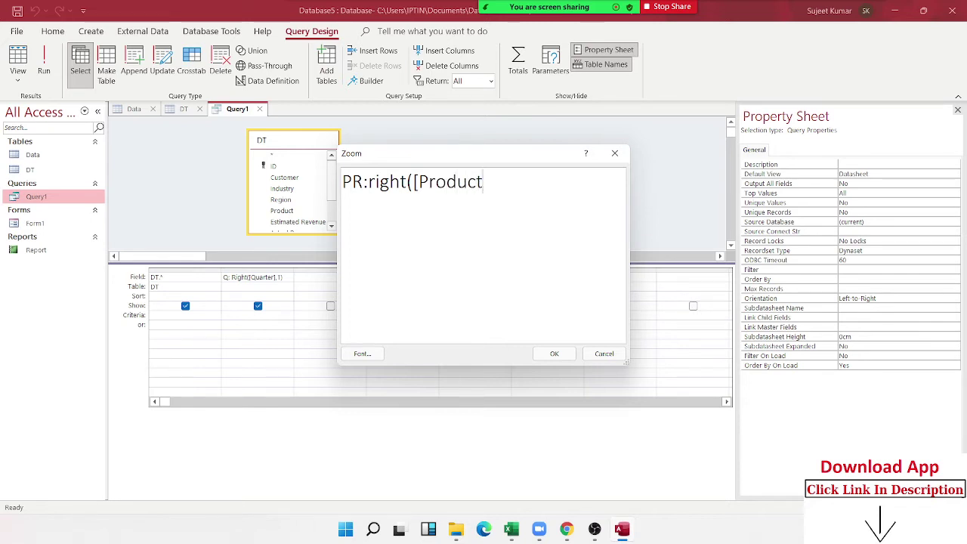
Close the Product field reference and begin the Right function's second argument with Len([Product], reusing the copied field name
{"action": "type", "text": "],("}
{"action": "key", "text": "BackSpace"}
{"action": "type", "text": "Len"}
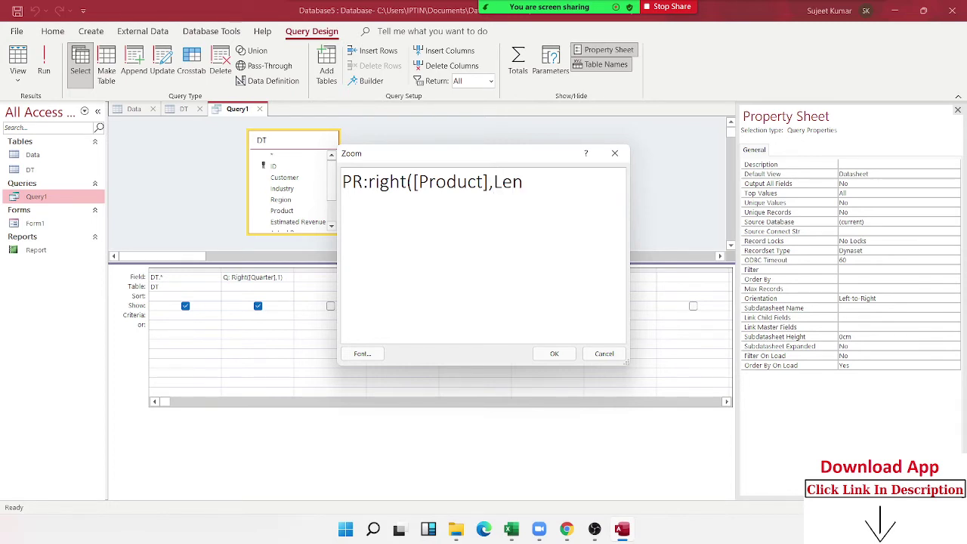
{"action": "type", "text": "("}
{"action": "left_click_drag", "start_coordinate": [488, 181], "coordinate": [412, 181]}
{"action": "key", "text": "ctrl+c"}
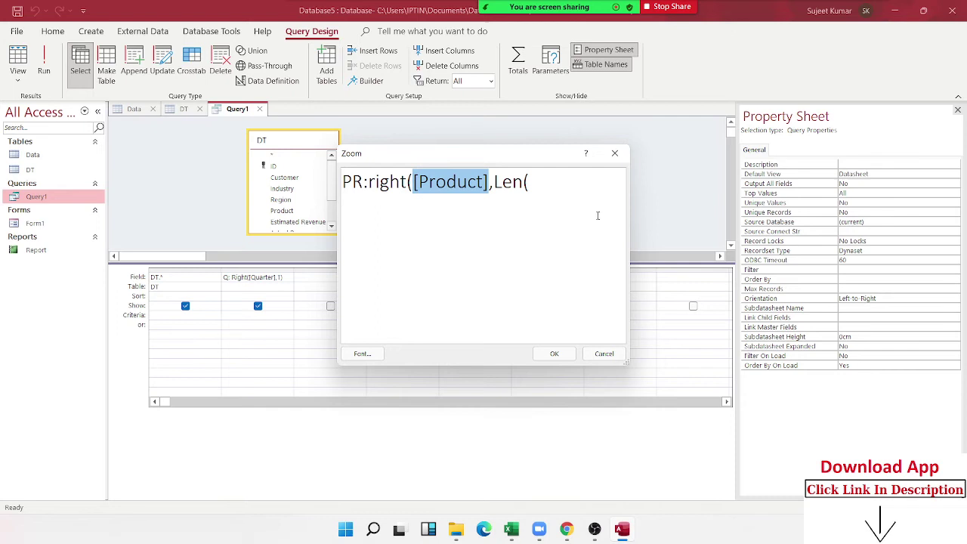
{"action": "left_click", "coordinate": [545, 186]}
{"action": "key", "text": "ctrl+v"}
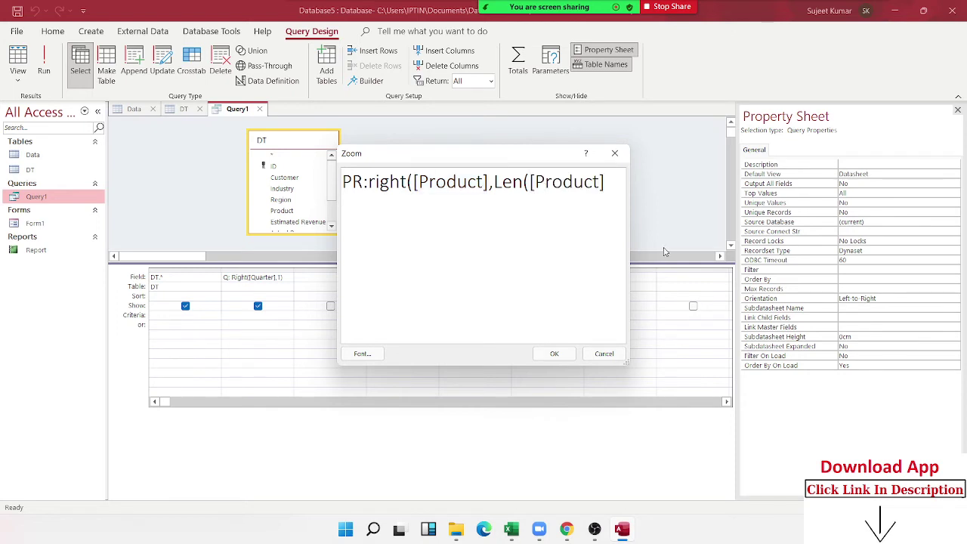
Complete the PR expression with )-find(" ",[Product],1)) and apply it to the query column
{"action": "type", "text": ")-find(\""}
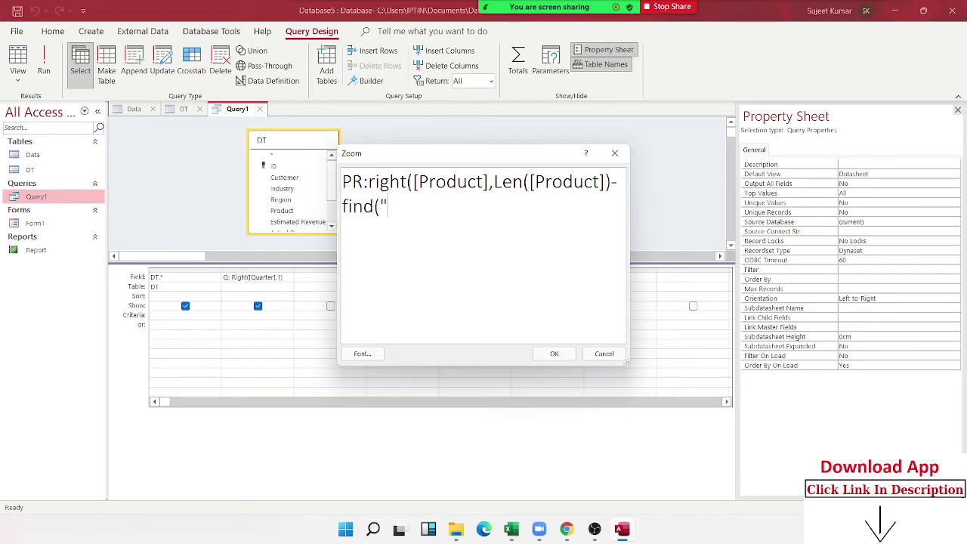
{"action": "type", "text": " \",[Product]"}
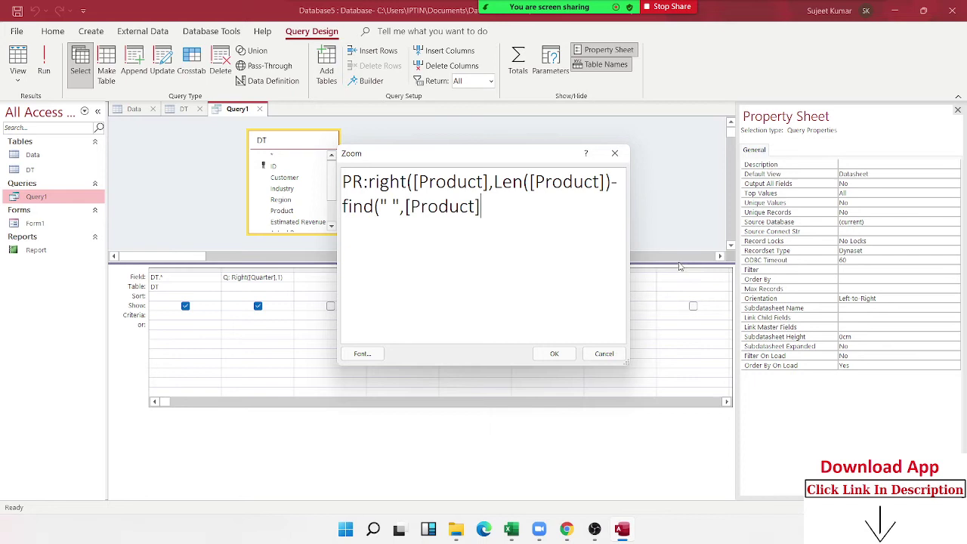
{"action": "type", "text": ","}
{"action": "type", "text": "14"}
{"action": "key", "text": "BackSpace"}
{"action": "key", "text": "ctrl+Return"}
{"action": "type", "text": ")"}
{"action": "key", "text": "BackSpace"}
{"action": "key", "text": "BackSpace"}
{"action": "type", "text": "))"}
{"action": "left_click", "coordinate": [560, 361]}
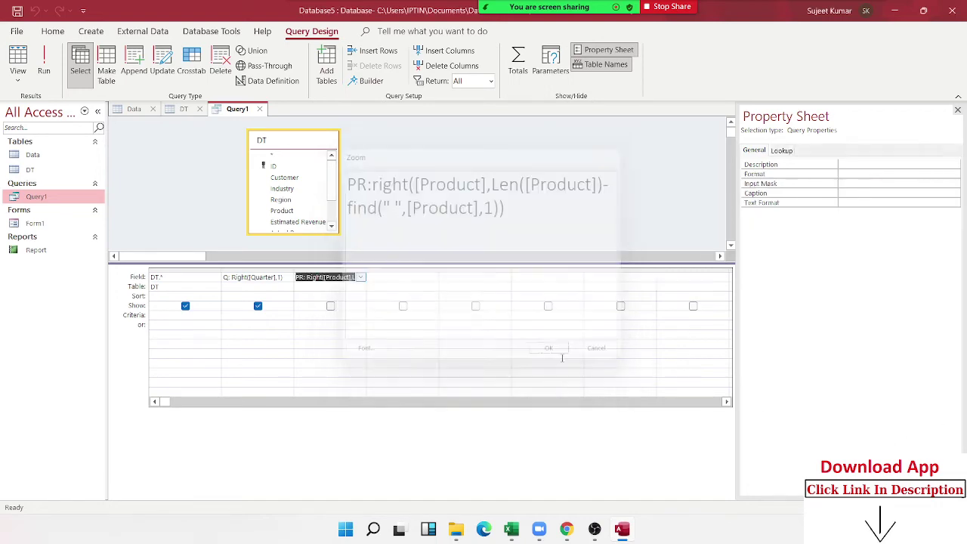
Save and close Query1, and try to run it with the new PR field
{"action": "left_click", "coordinate": [259, 109]}
{"action": "left_click", "coordinate": [438, 297]}
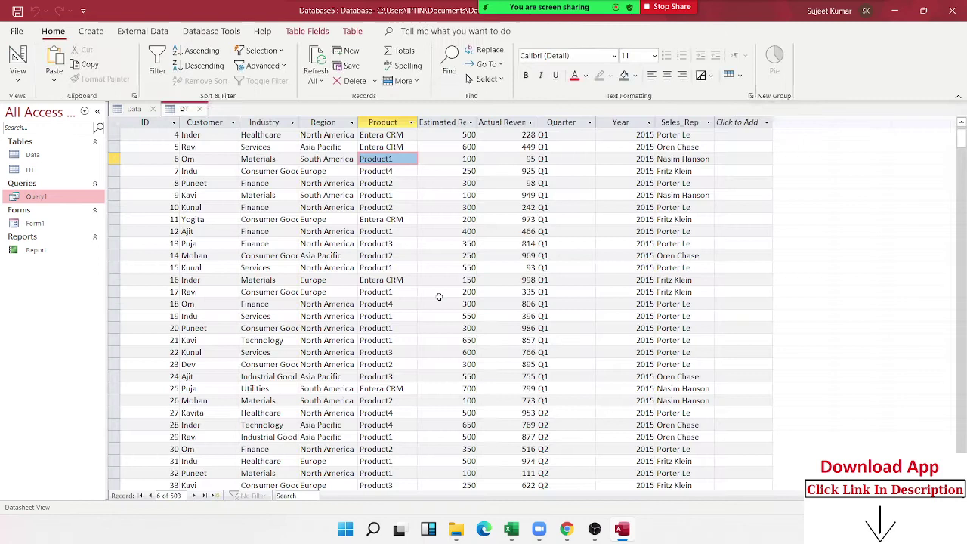
{"action": "double_click", "coordinate": [52, 196]}
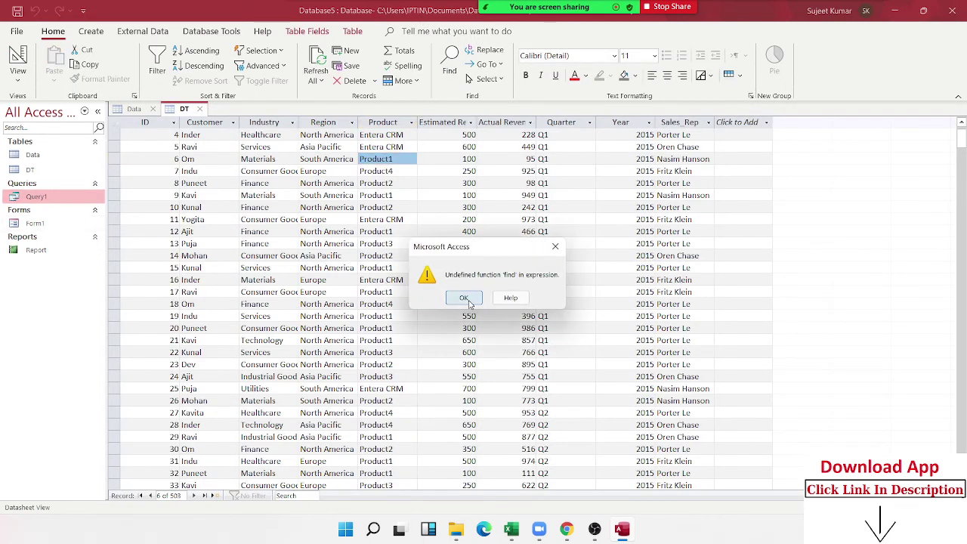
{"action": "left_click", "coordinate": [464, 298]}
{"action": "double_click", "coordinate": [50, 197]}
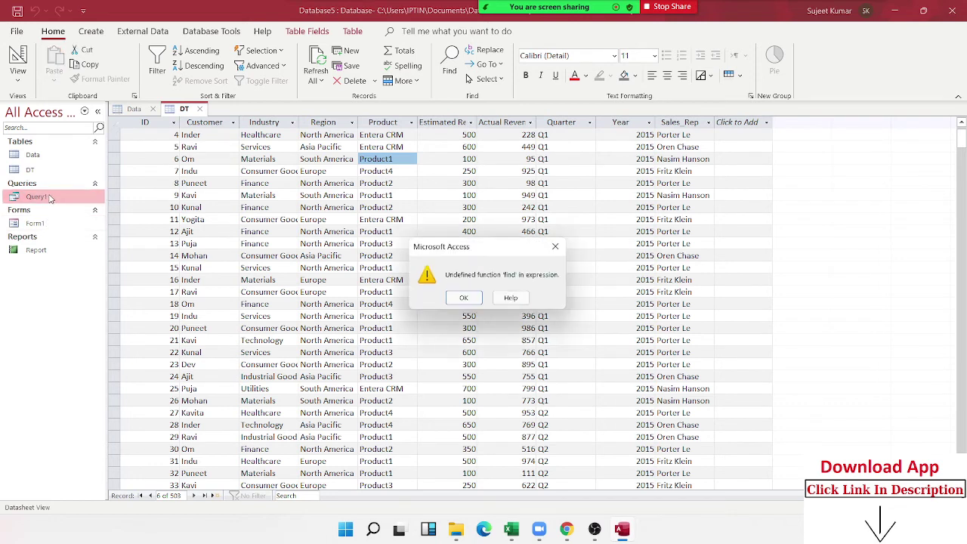
{"action": "left_click", "coordinate": [451, 301]}
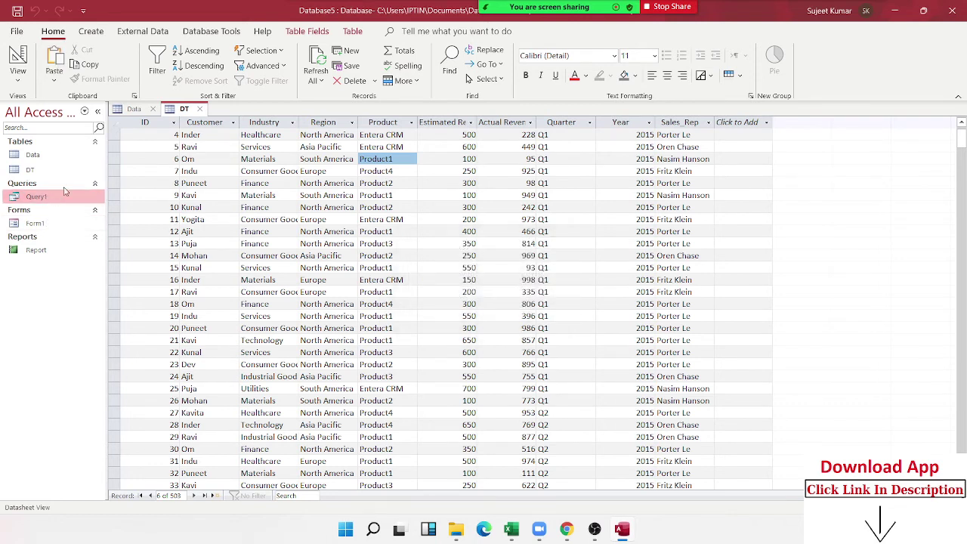
Reopen Query1 in Design View and open the PR field's expression in the Expression Builder
{"action": "right_click", "coordinate": [68, 200]}
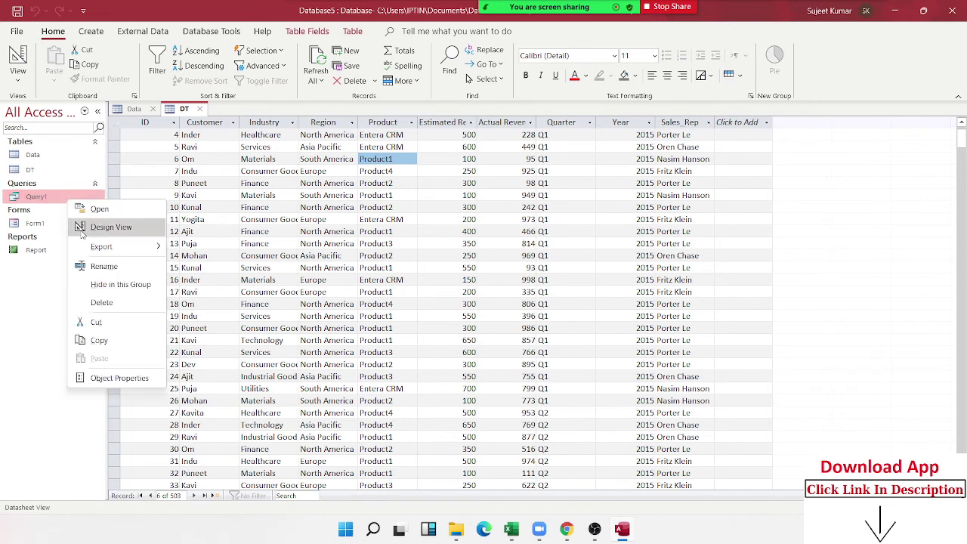
{"action": "left_click", "coordinate": [81, 228]}
{"action": "left_click", "coordinate": [348, 266]}
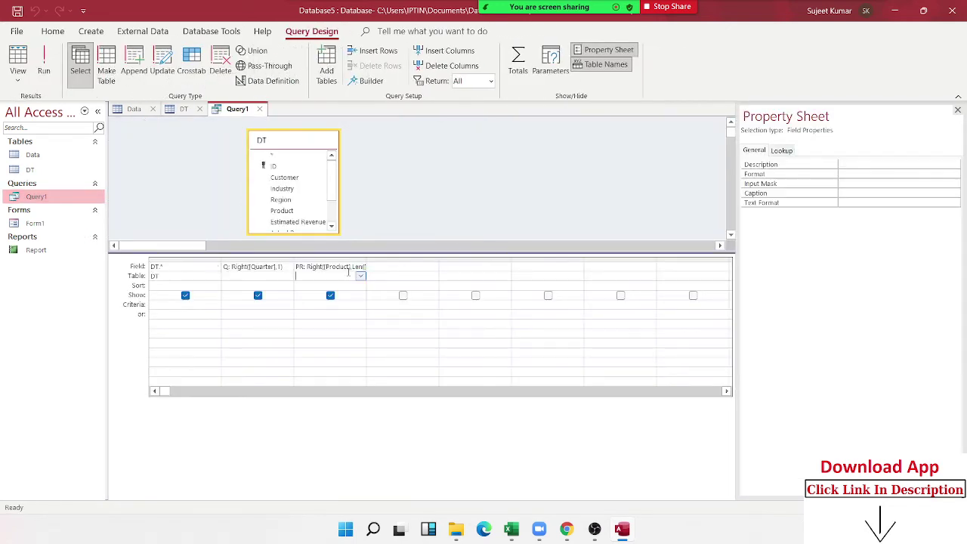
{"action": "right_click", "coordinate": [347, 266]}
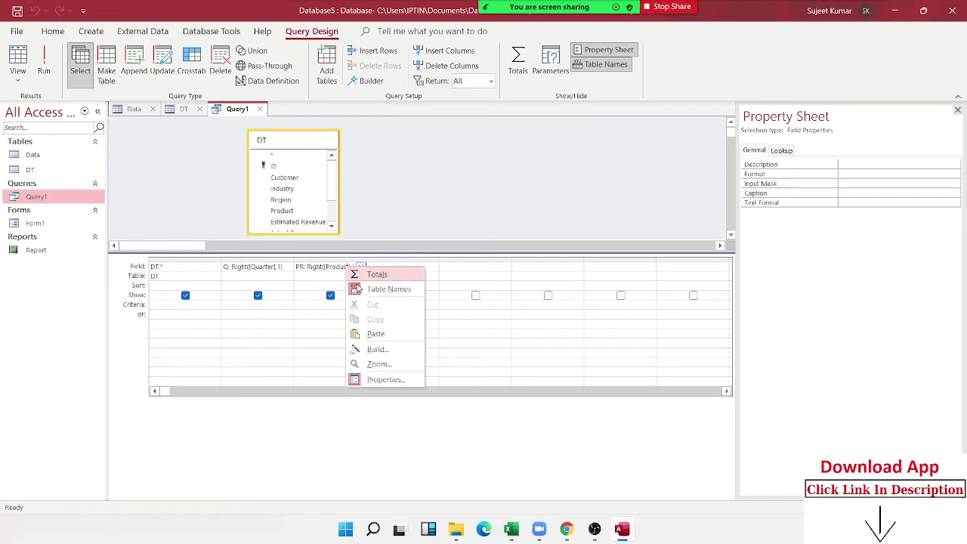
{"action": "left_click", "coordinate": [389, 349]}
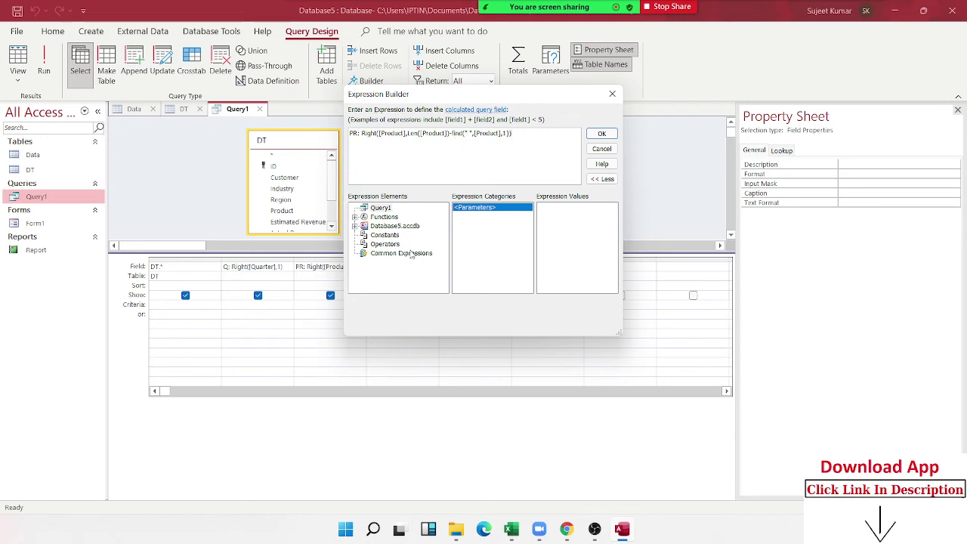
Look up the built-in Text functions and replace find with InStr in the PR expression
{"action": "left_click", "coordinate": [355, 217]}
{"action": "left_click", "coordinate": [385, 226]}
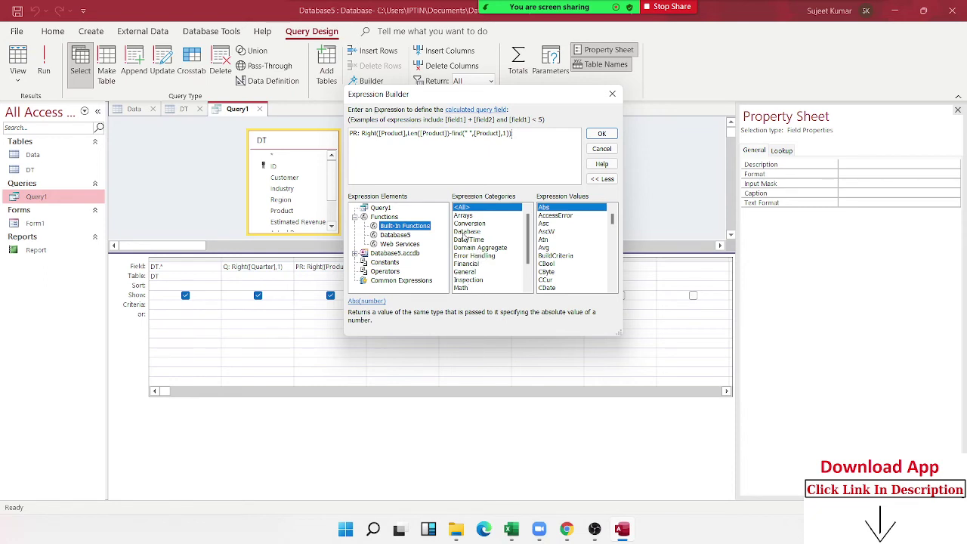
{"action": "scroll", "coordinate": [466, 280], "scroll_direction": "down", "scroll_amount": 3}
{"action": "left_click", "coordinate": [467, 289]}
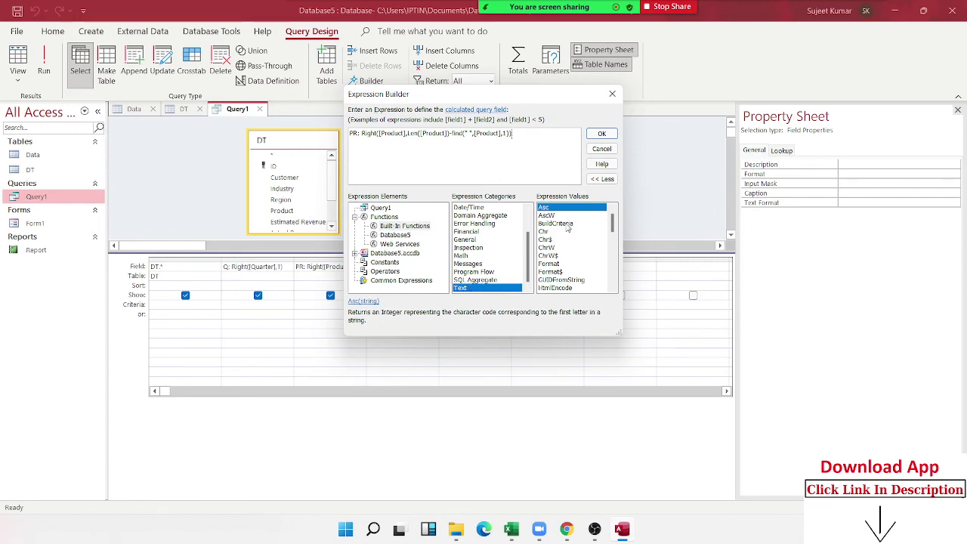
{"action": "scroll", "coordinate": [569, 238], "scroll_direction": "down", "scroll_amount": 2}
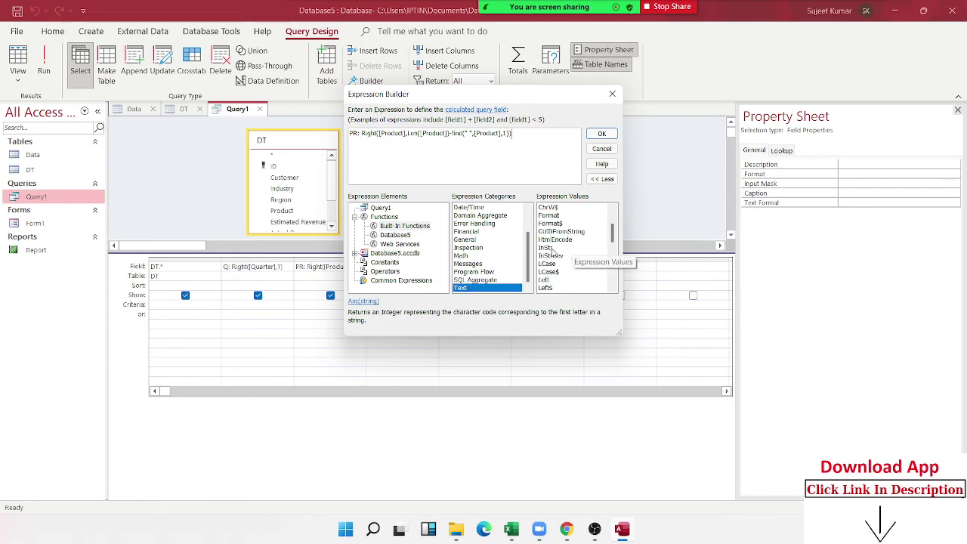
{"action": "double_click", "coordinate": [455, 133]}
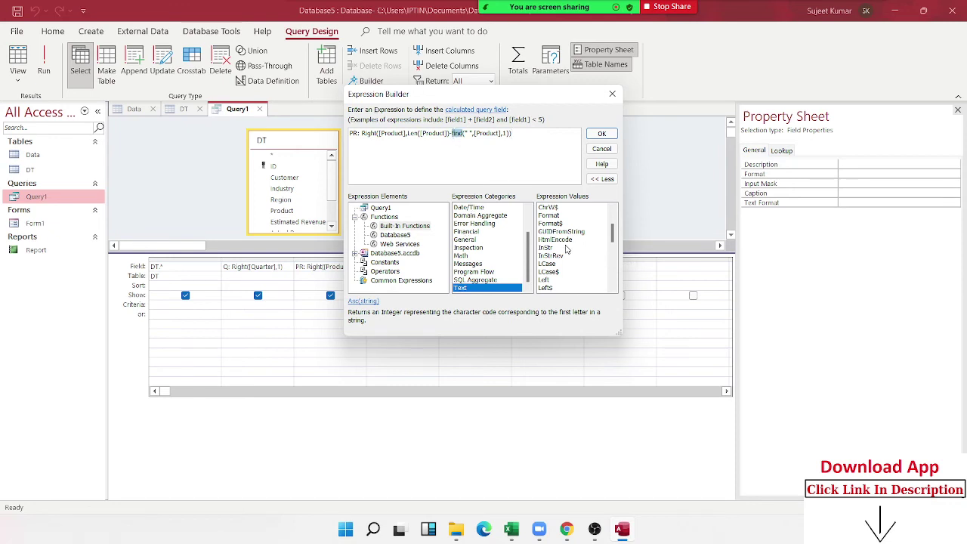
{"action": "type", "text": "I"}
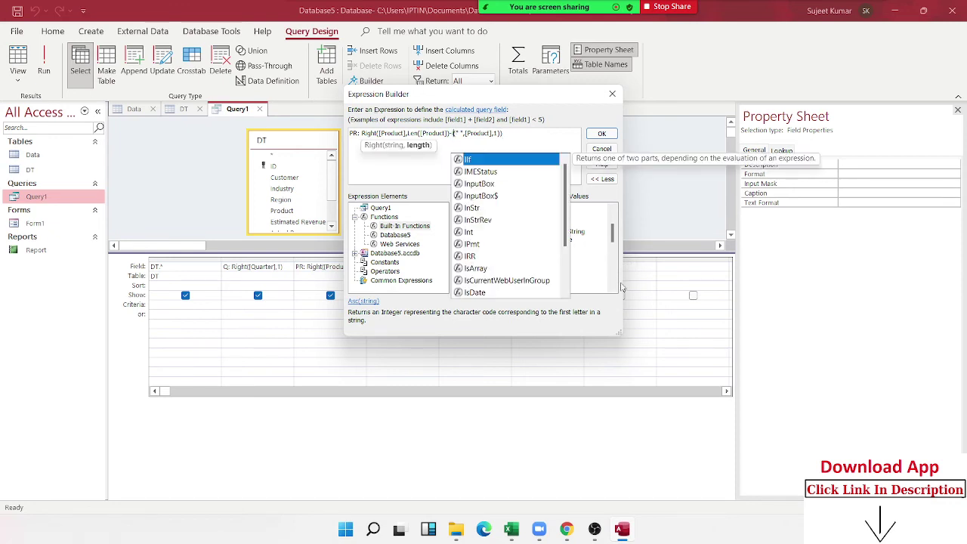
{"action": "type", "text": "ns"}
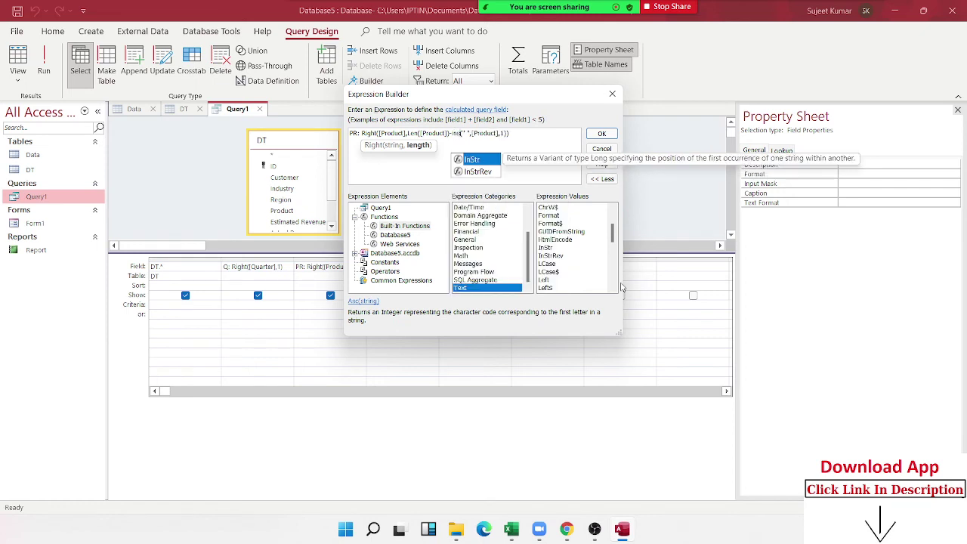
{"action": "type", "text": "tr"}
{"action": "key", "text": "Escape"}
{"action": "key", "text": "BackSpace"}
Set the InStr arguments to start 1, string [Product] and match " ", and apply the PR expression
{"action": "left_click", "coordinate": [469, 133]}
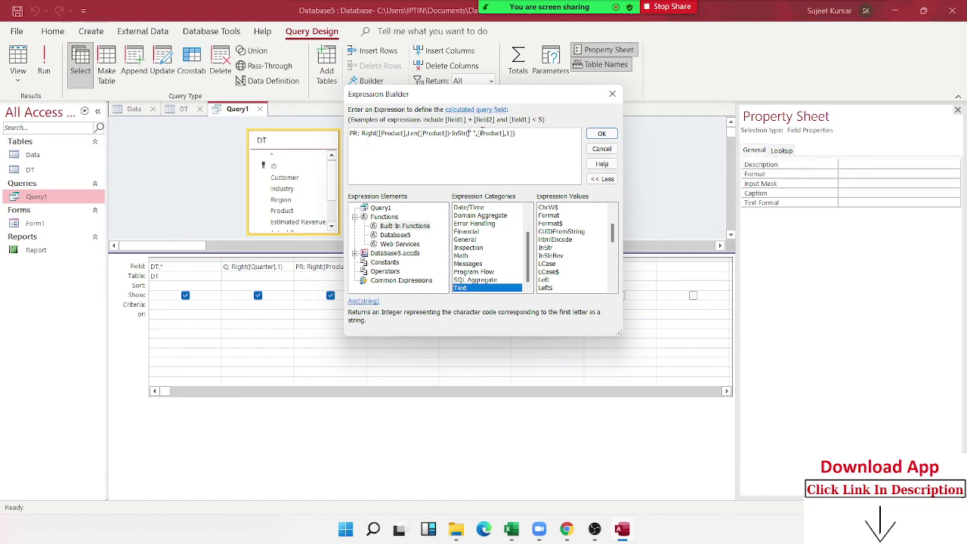
{"action": "type", "text": "\" \""}
{"action": "key", "text": "BackSpace"}
{"action": "key", "text": "BackSpace"}
{"action": "key", "text": "BackSpace"}
{"action": "type", "text": "1"}
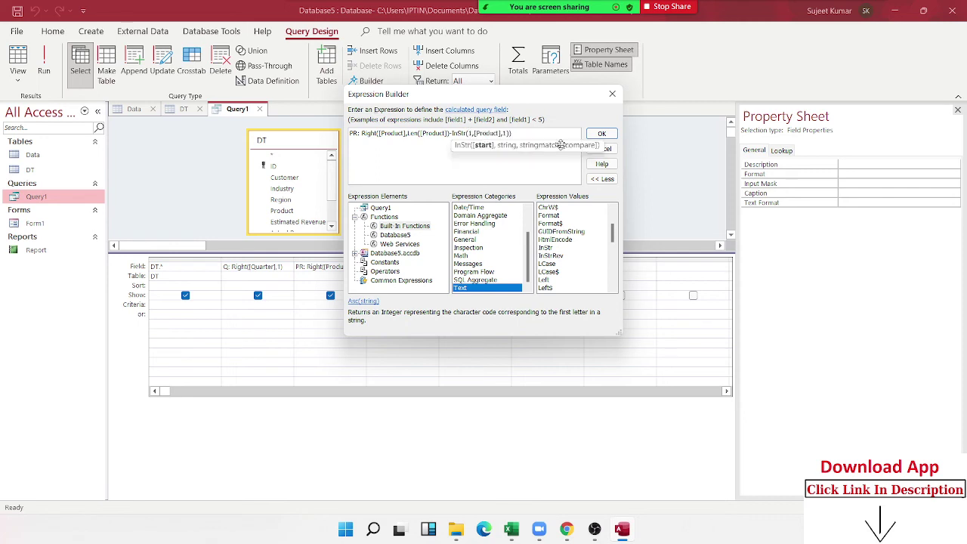
{"action": "key", "text": "Right"}
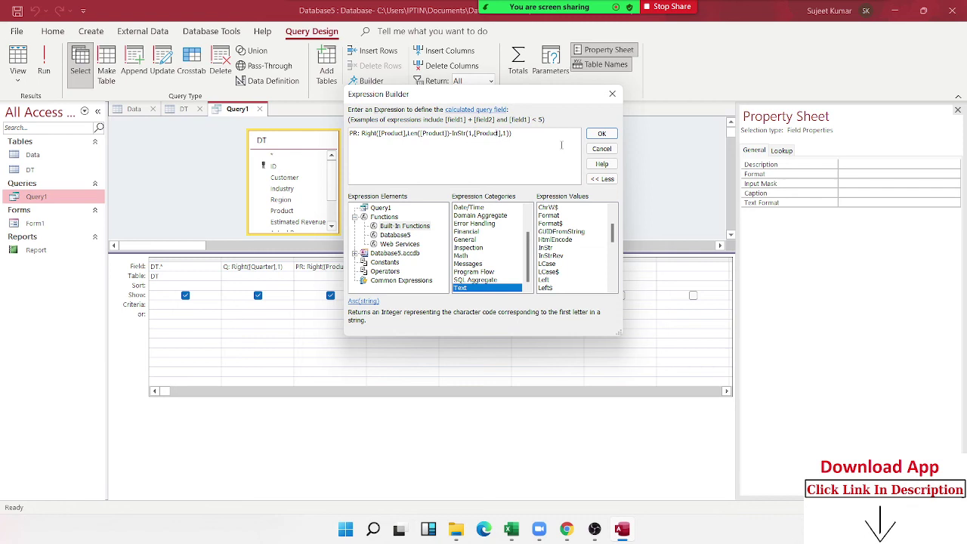
{"action": "key", "text": "BackSpace"}
{"action": "type", "text": "\" \""}
{"action": "left_click", "coordinate": [601, 133]}
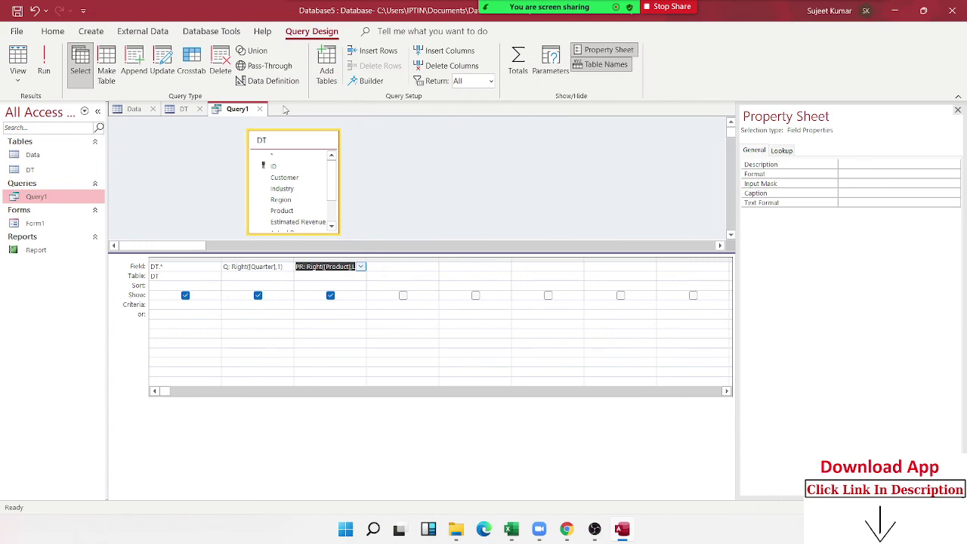
Close Query1 saving its design changes, and run it again in Datasheet View
{"action": "left_click", "coordinate": [261, 109]}
{"action": "left_click", "coordinate": [442, 297]}
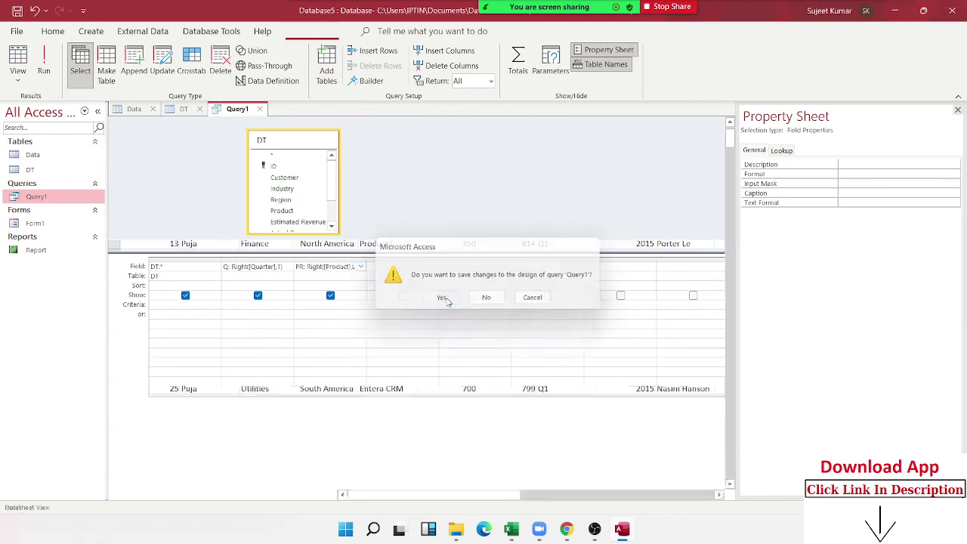
{"action": "double_click", "coordinate": [36, 197]}
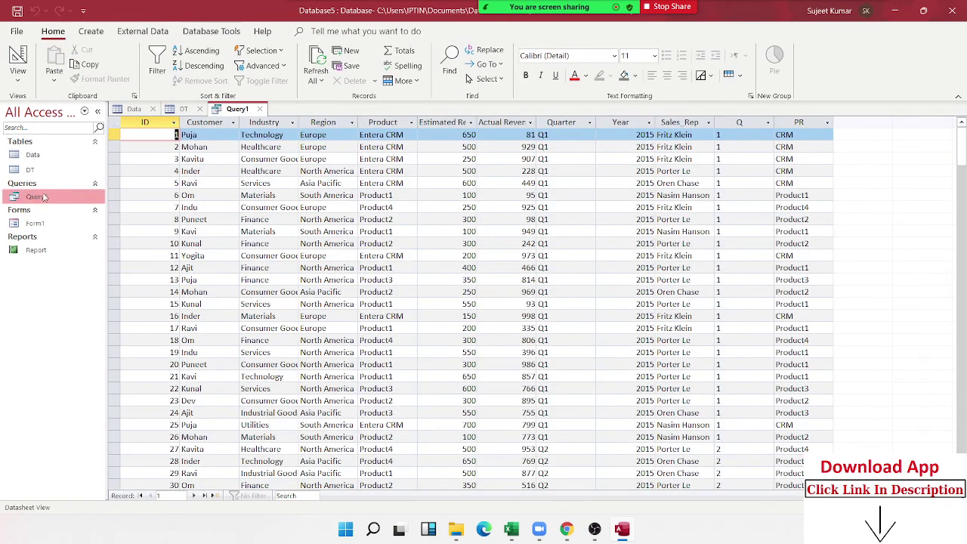
Check the extracted PR values in several Query1 records, and show the desktop
{"action": "left_click", "coordinate": [785, 183]}
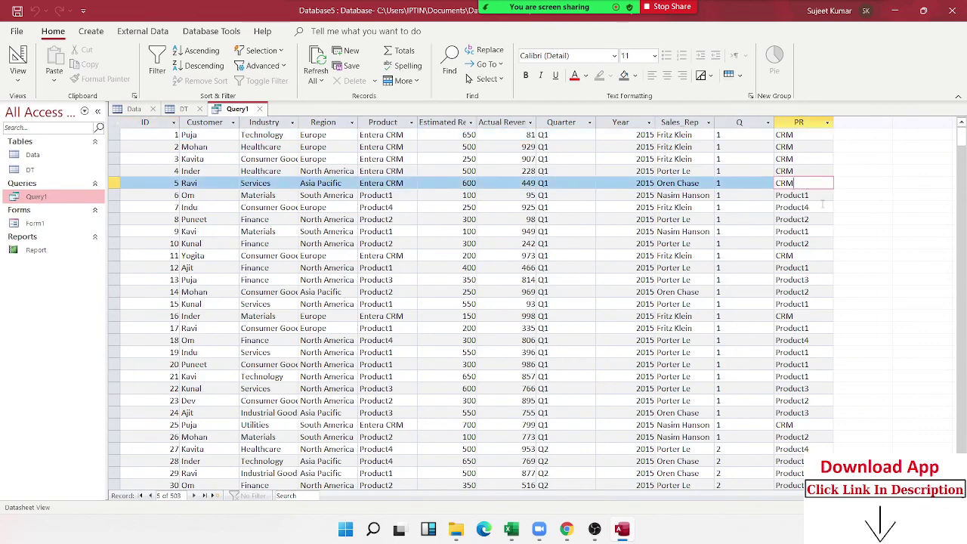
{"action": "left_click", "coordinate": [822, 205]}
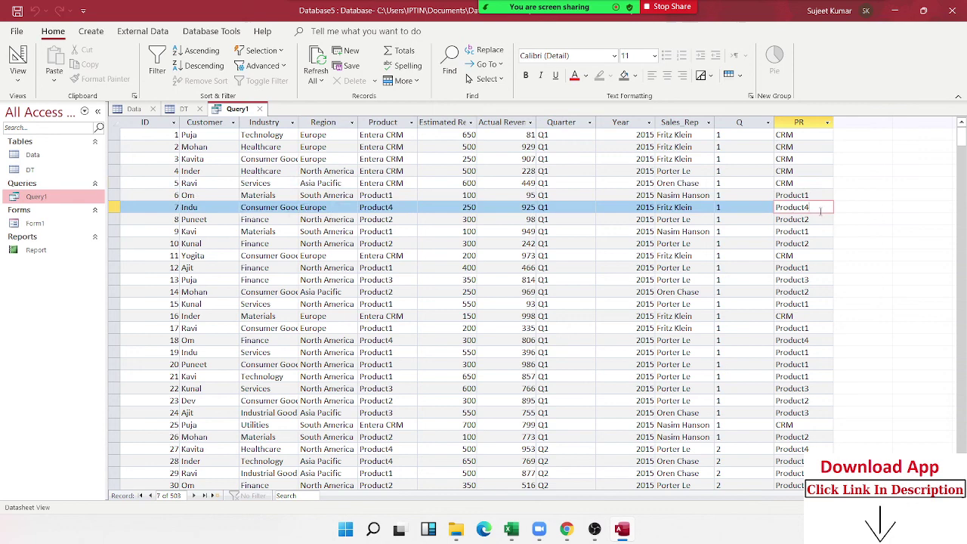
{"action": "left_click", "coordinate": [815, 255]}
{"action": "left_click", "coordinate": [814, 279]}
{"action": "left_click", "coordinate": [811, 292]}
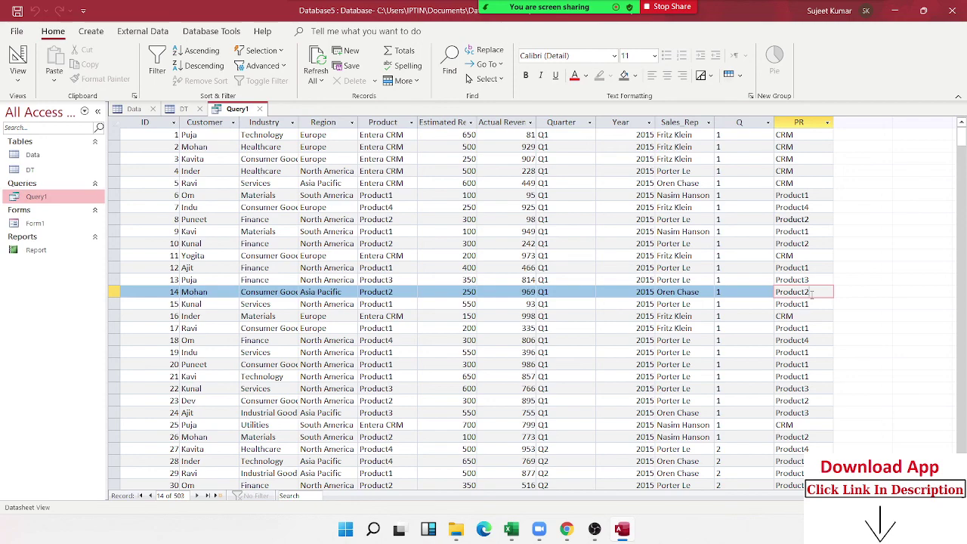
{"action": "key", "text": "super+d"}
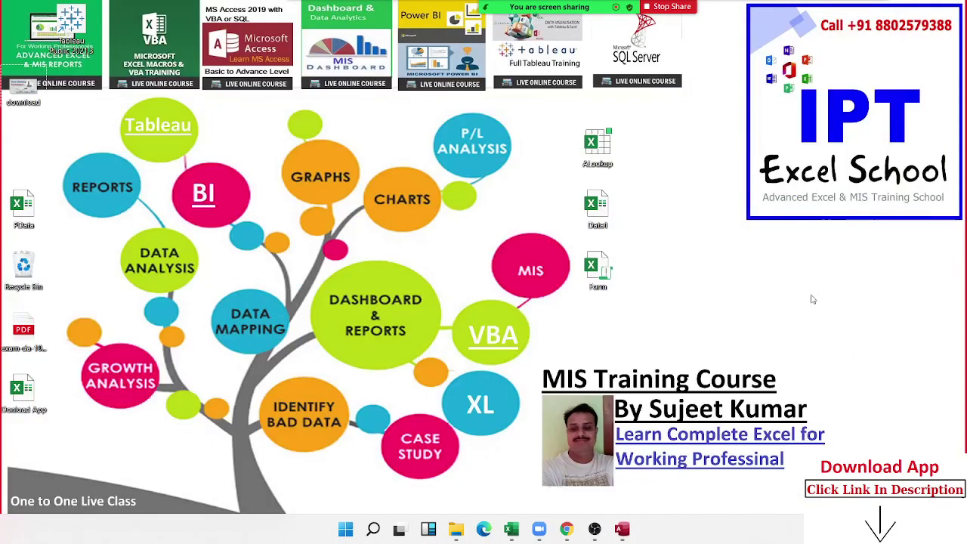